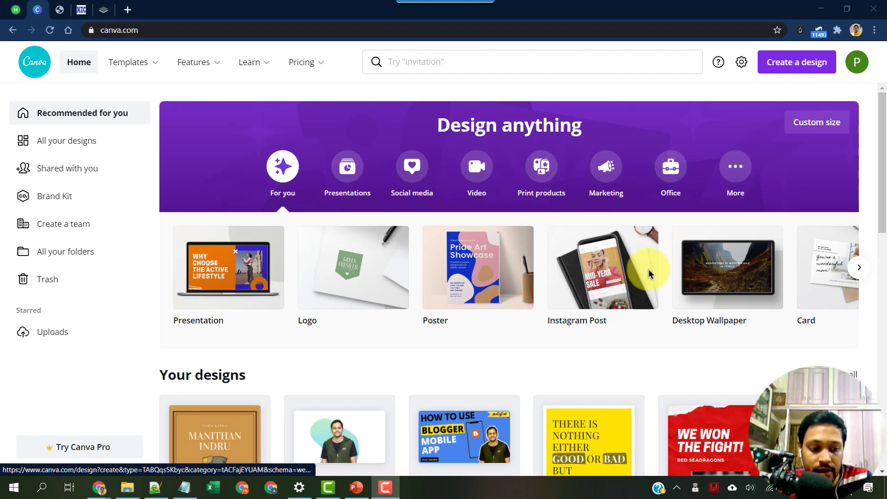
Bring the browser forward and return to the Canva home page.
click(649, 4)
key(ctrl+Tab)
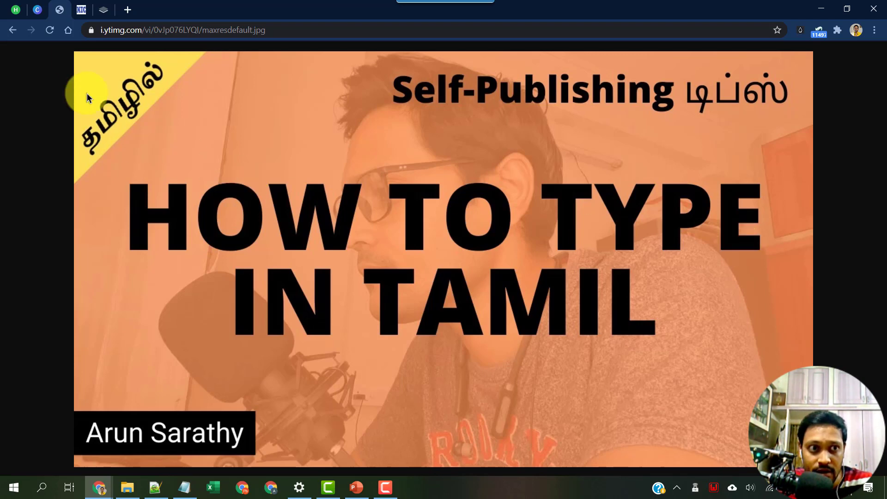
click(44, 10)
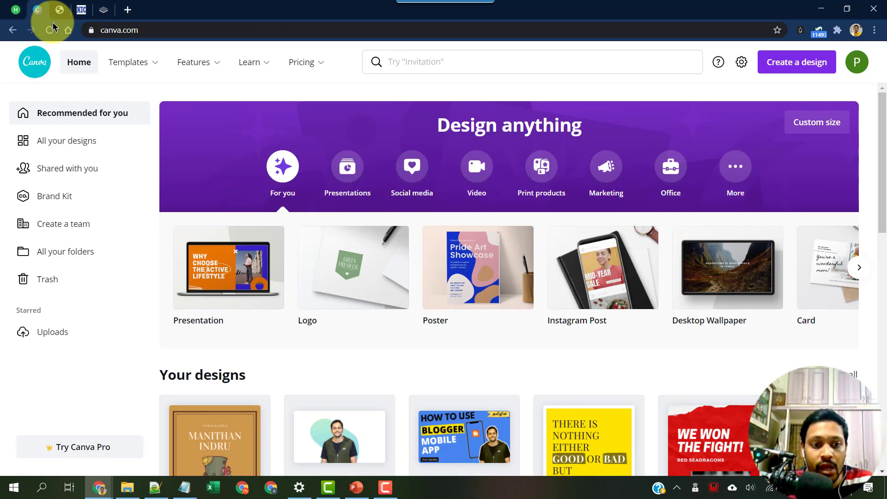
Open the MANITHAN INDRU cover from Your designs with Templates collapsed, then show the Tamil fonts page.
scroll(528, 362, down, 2)
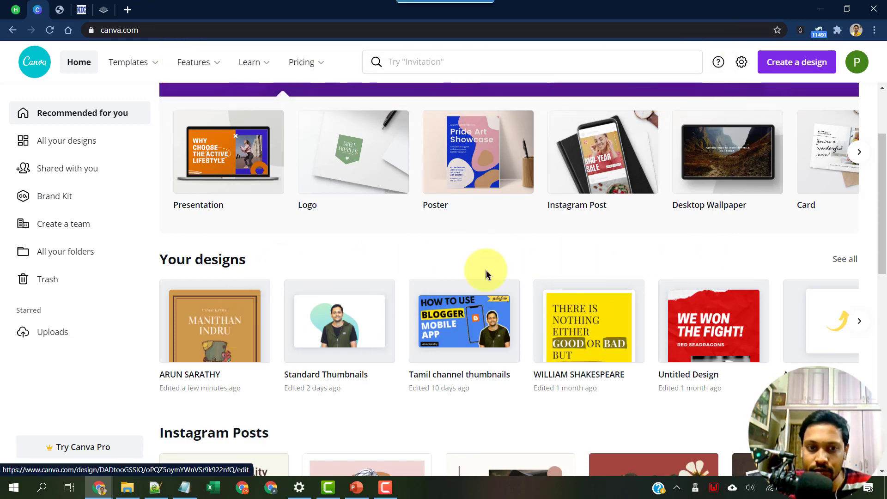
scroll(513, 286, up, 3)
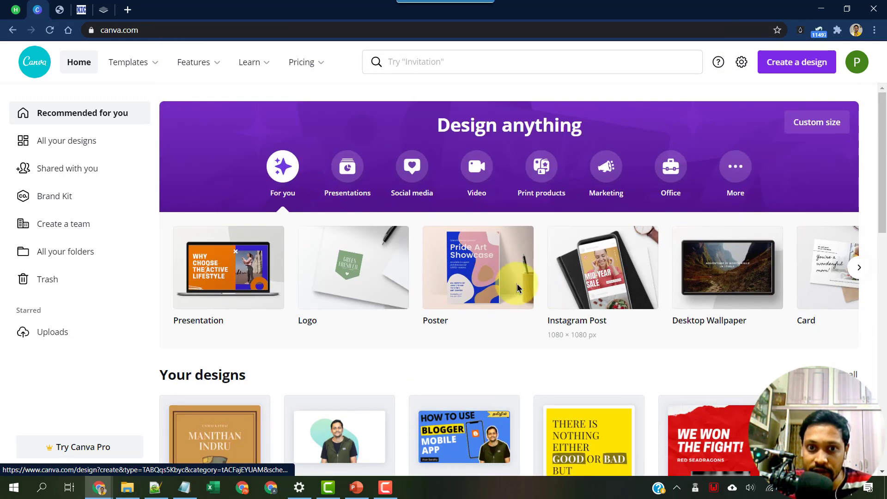
scroll(415, 300, down, 1)
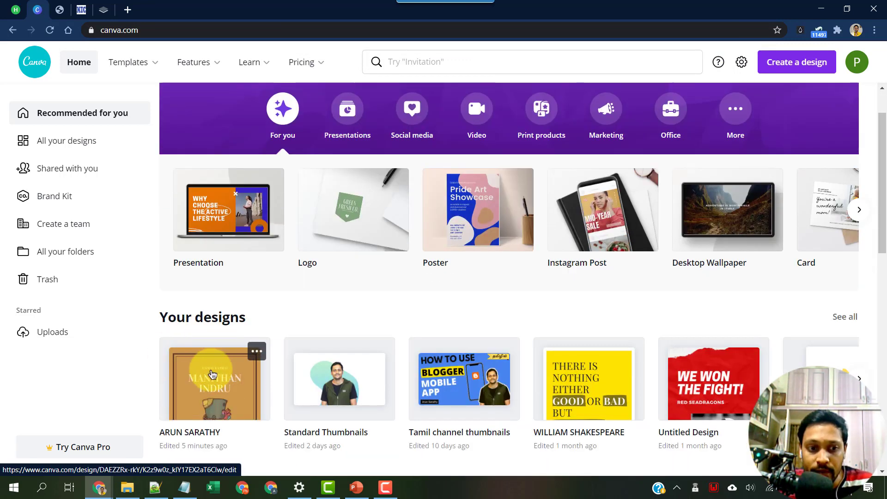
click(212, 374)
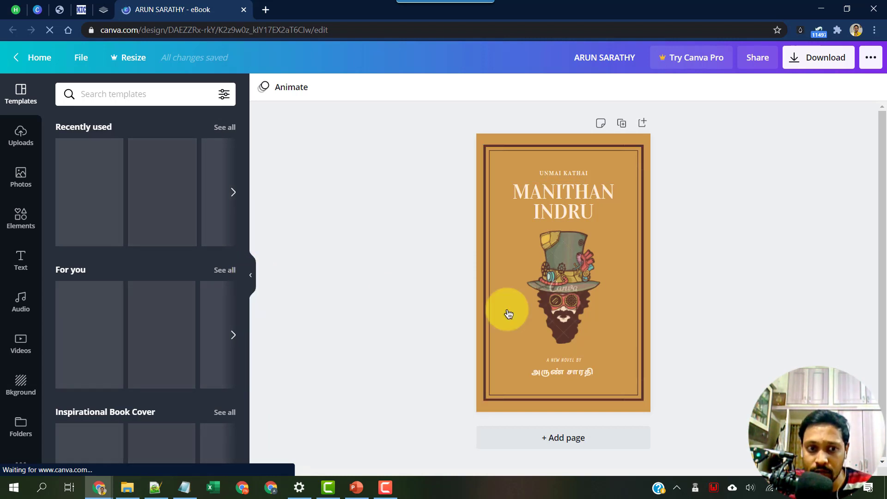
click(625, 308)
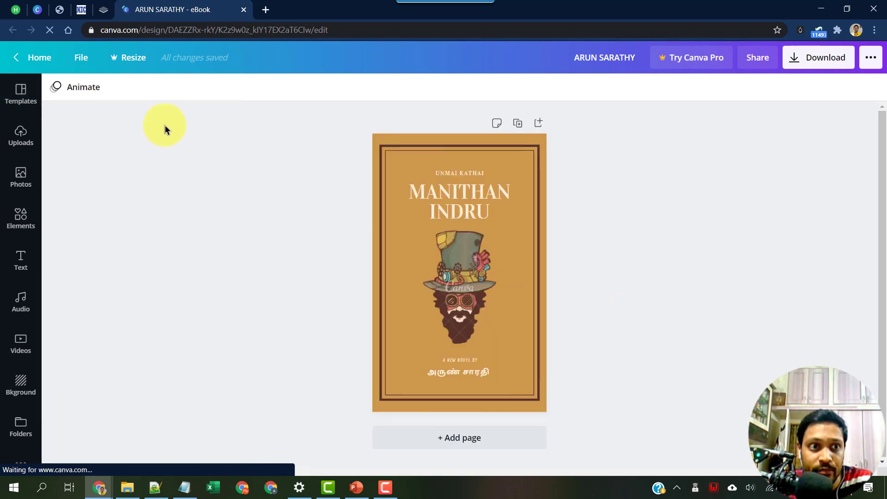
click(81, 9)
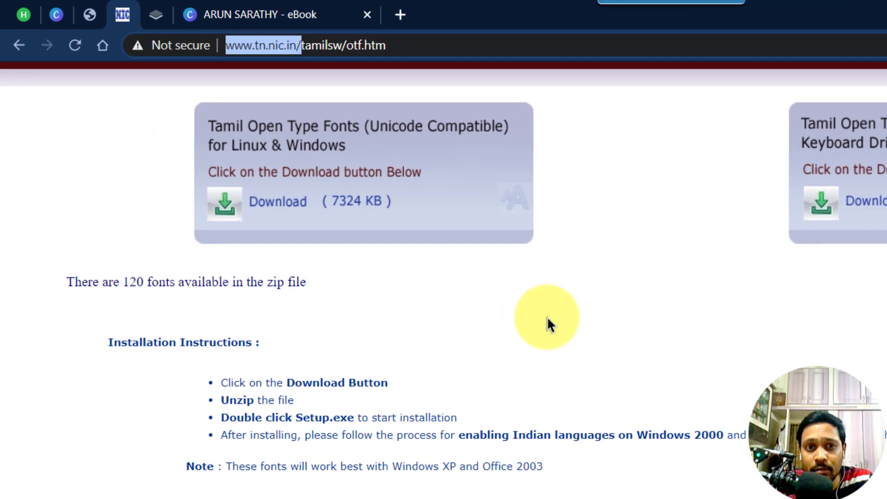
Download the Unicode-compatible Tamil Open Type Fonts otf.zip and open it in 7-Zip.
click(398, 229)
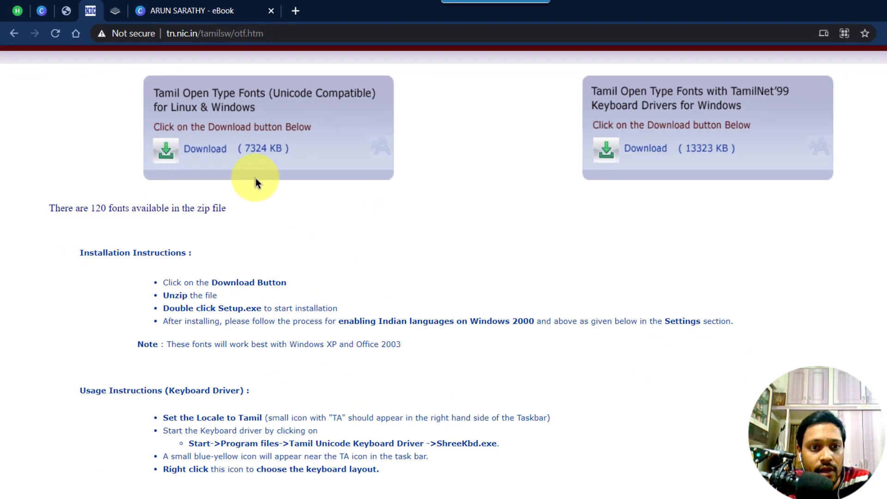
click(184, 133)
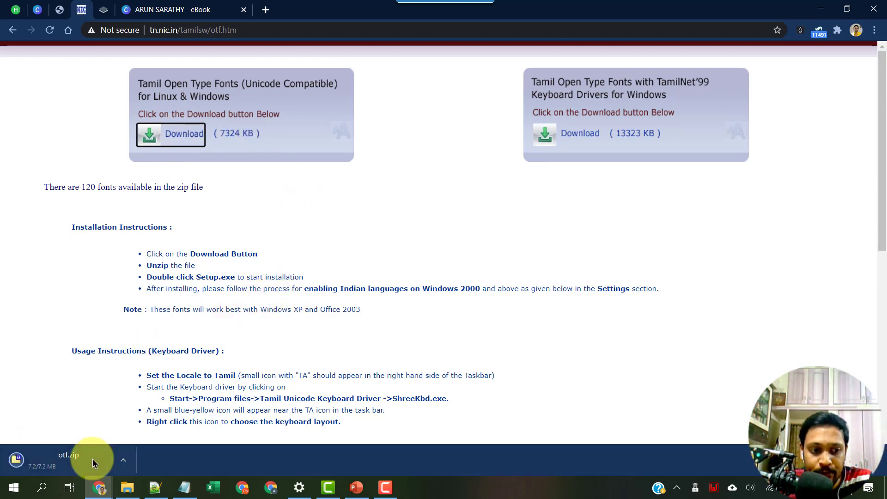
click(70, 462)
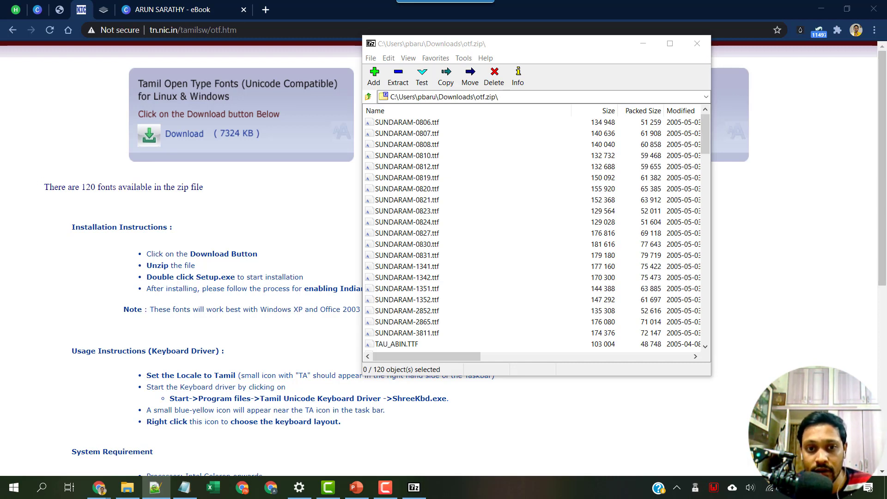
Open the Downloads folder in File Explorer and preview the Keeravani.ttf font.
click(127, 487)
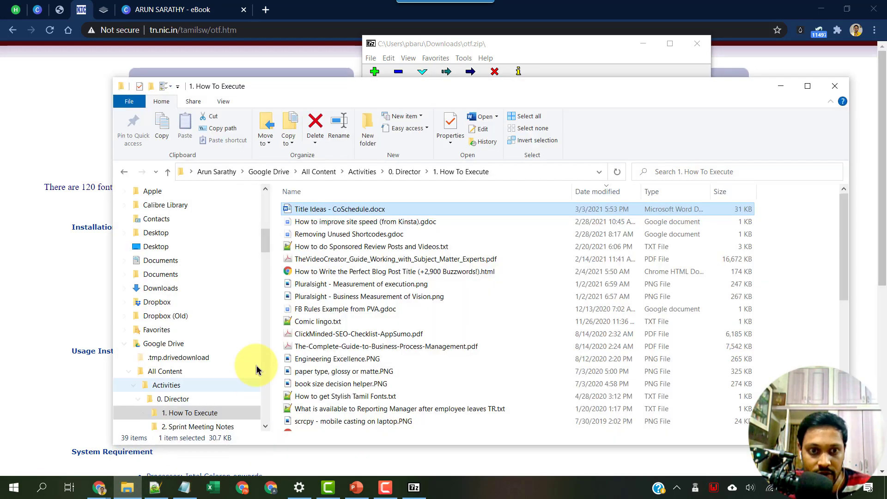
drag(264, 240, 255, 208)
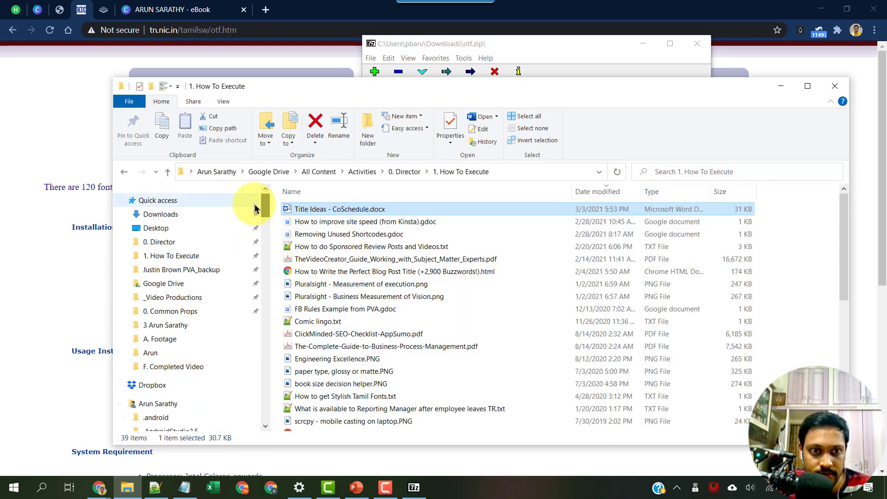
click(158, 213)
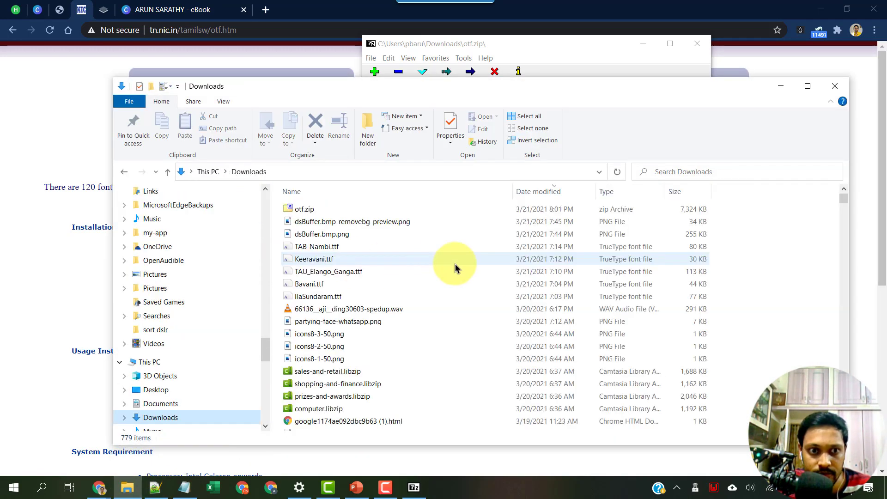
double_click(313, 260)
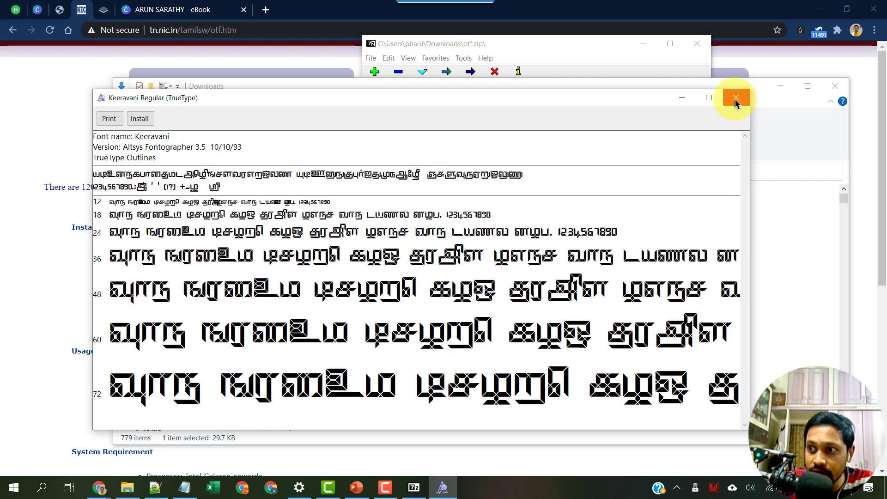
click(735, 99)
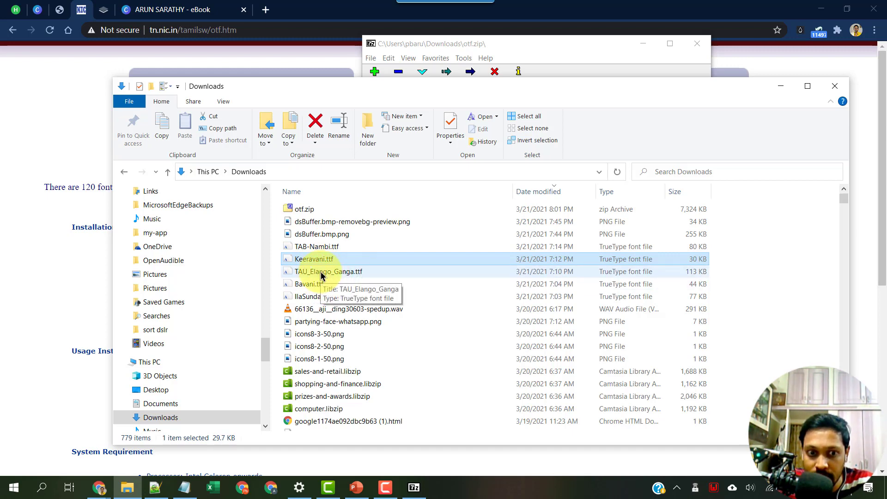
Preview the TAU_Elango_Ganga.ttf and Bavani.ttf fonts, closing each preview.
click(322, 274)
double_click(322, 274)
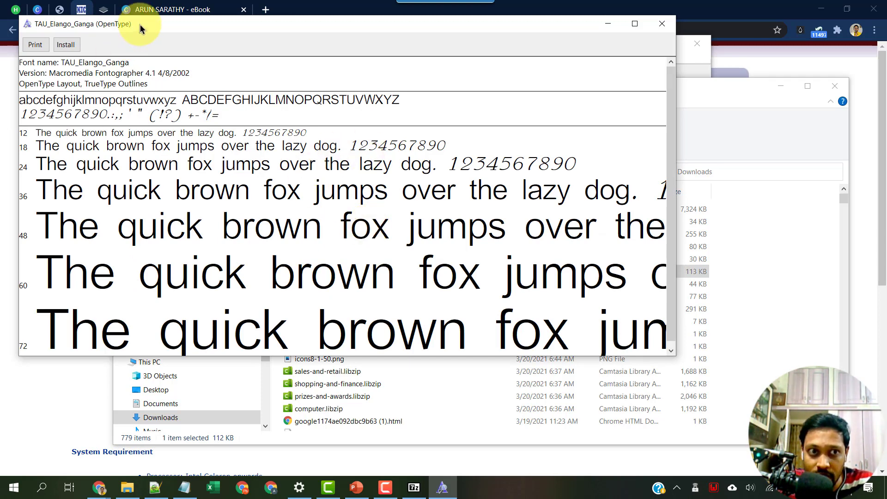
drag(220, 26, 400, 95)
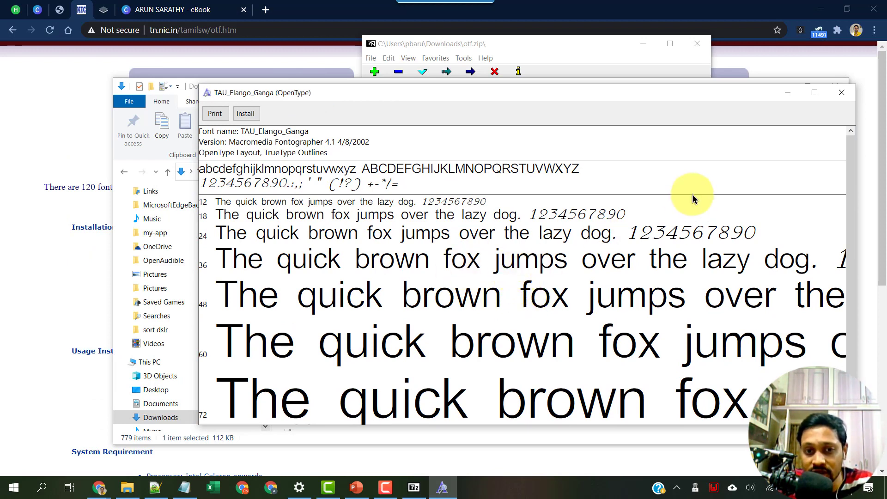
click(843, 93)
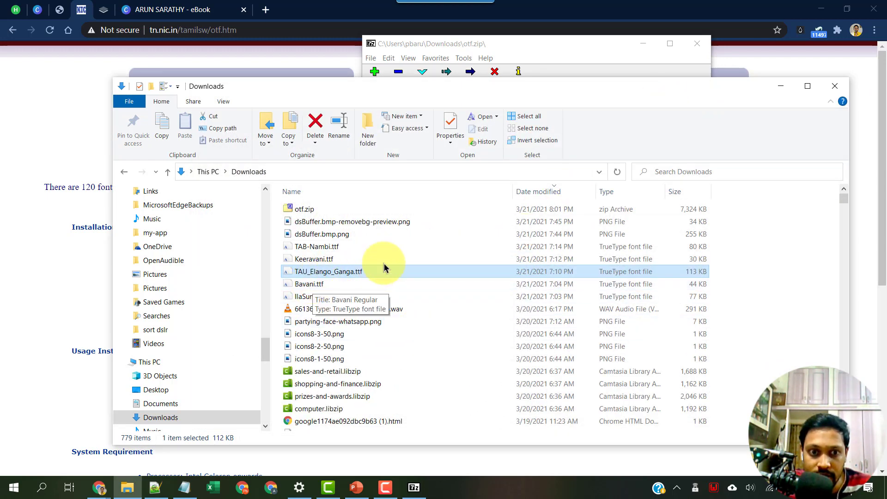
double_click(310, 284)
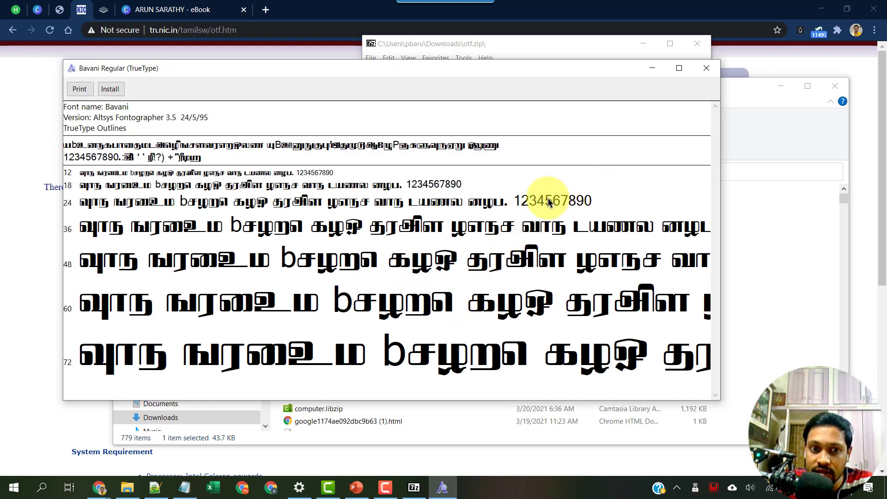
click(706, 70)
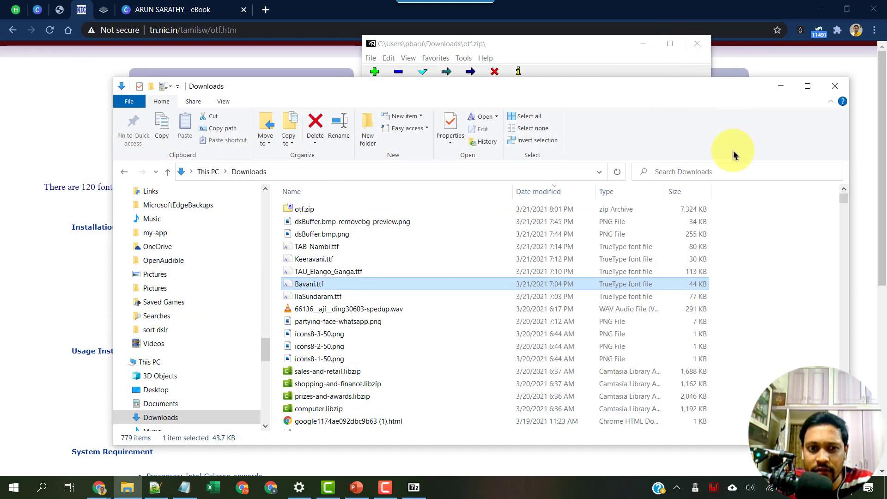
Close the Downloads window and preview TAU_ARUN.TTF from the otf.zip archive.
click(834, 86)
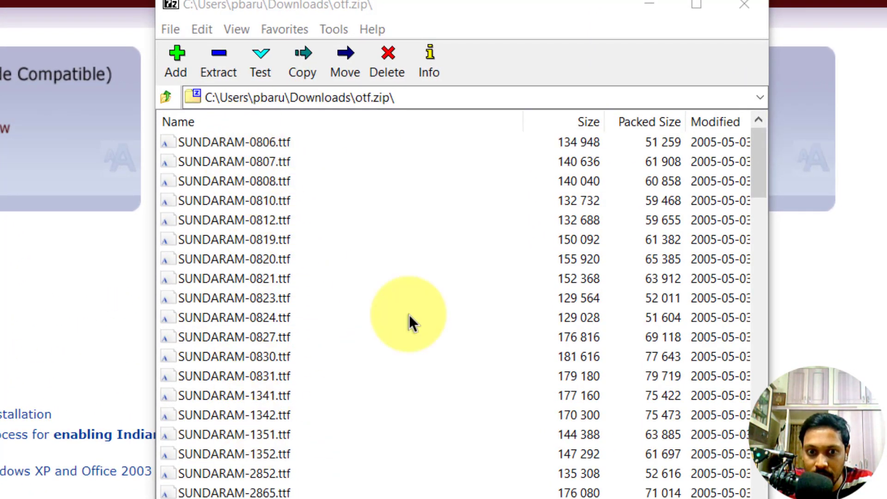
drag(758, 188, 763, 235)
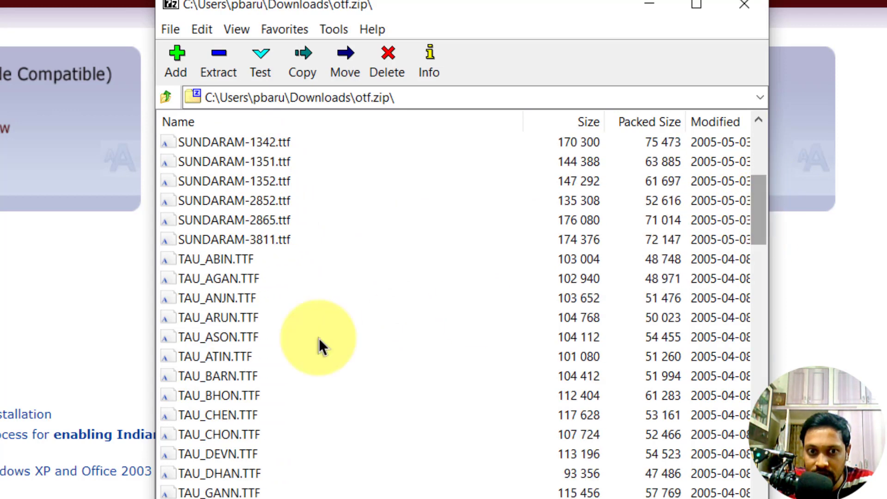
double_click(225, 317)
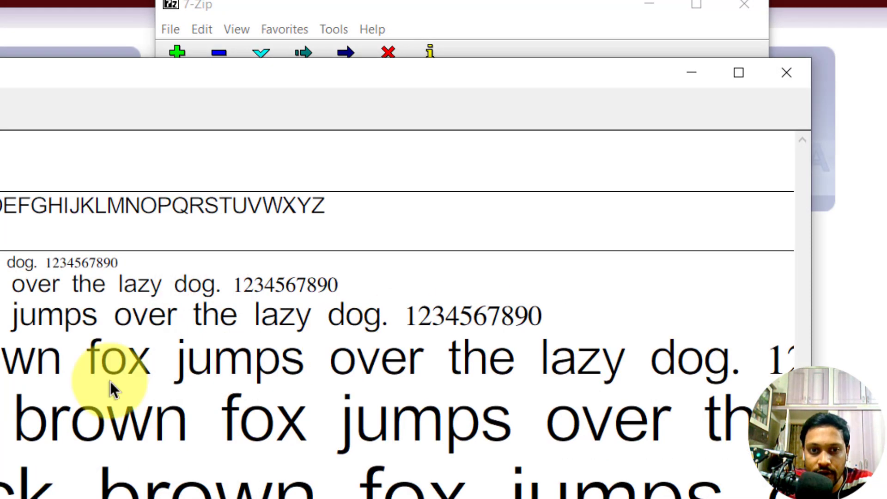
click(785, 73)
Move further down the archive list and preview SUNDARAM-0812.ttf.
key(Down)
key(Down)
key(Down)
key(Down)
key(Down)
key(Down)
scroll(268, 369, down, 5)
scroll(257, 367, down, 20)
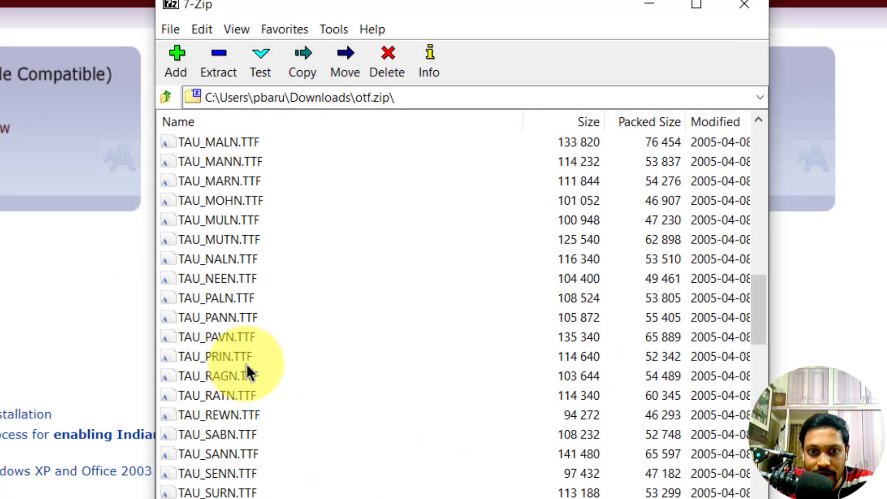
scroll(286, 297, down, 1)
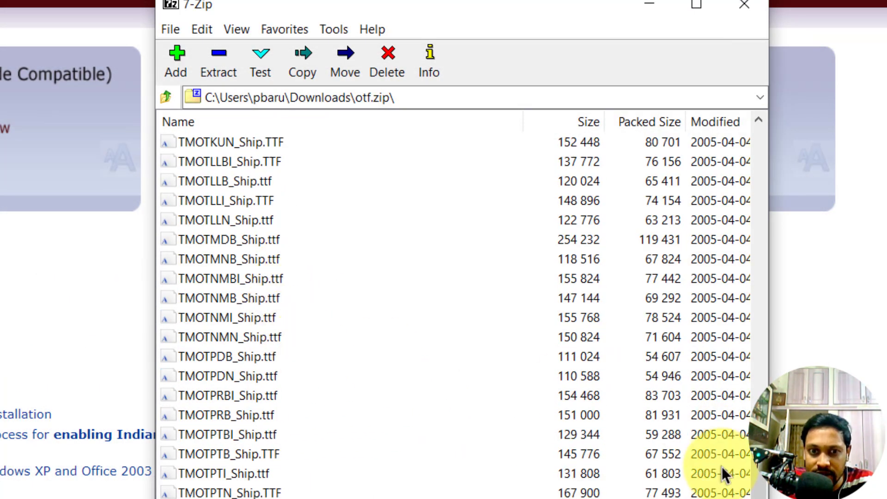
drag(758, 461, 756, 153)
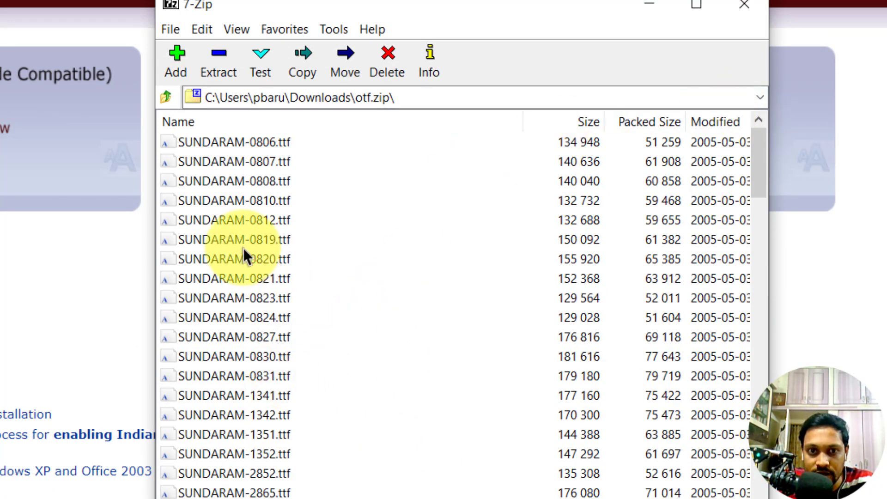
double_click(211, 220)
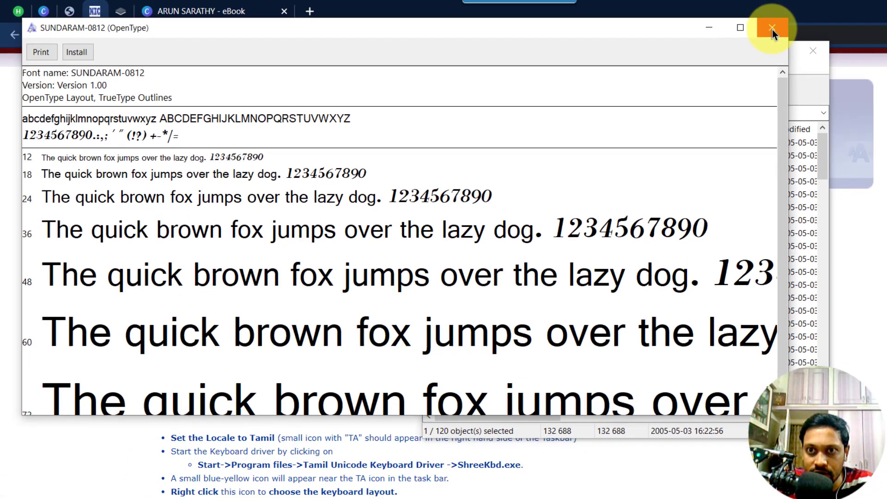
click(772, 27)
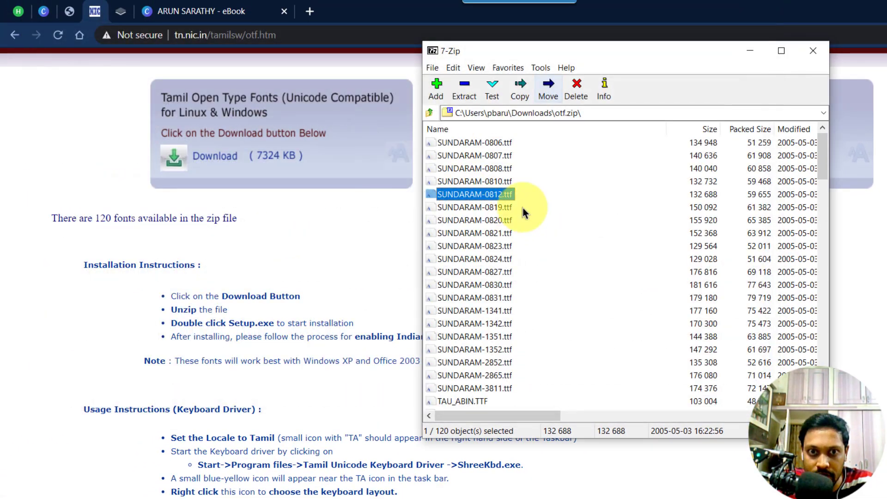
Install the SUNDARAM-0806 font from the archive.
double_click(492, 143)
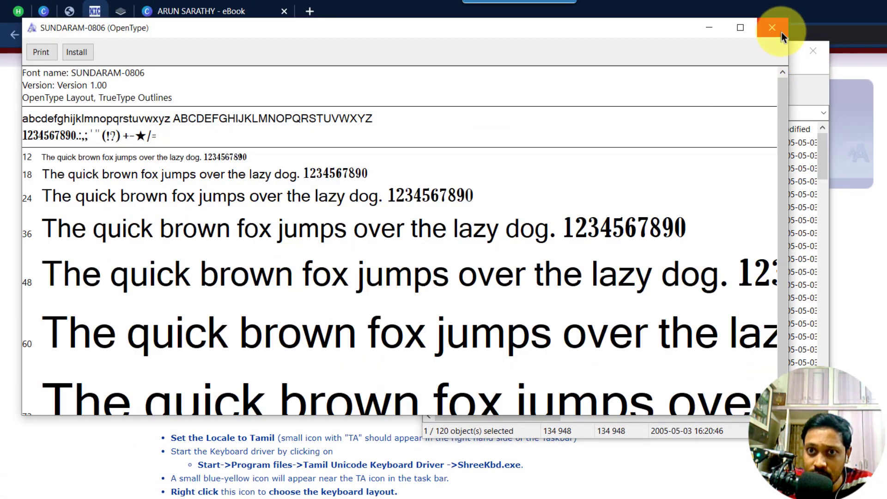
click(76, 52)
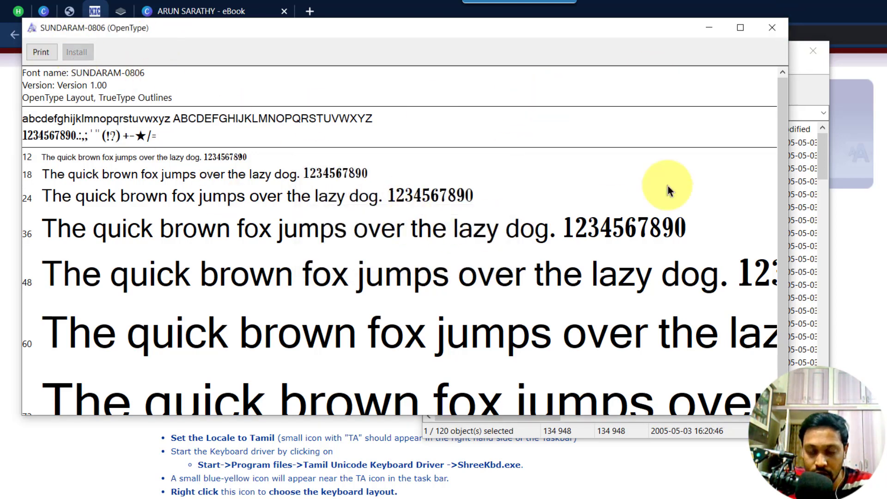
click(772, 28)
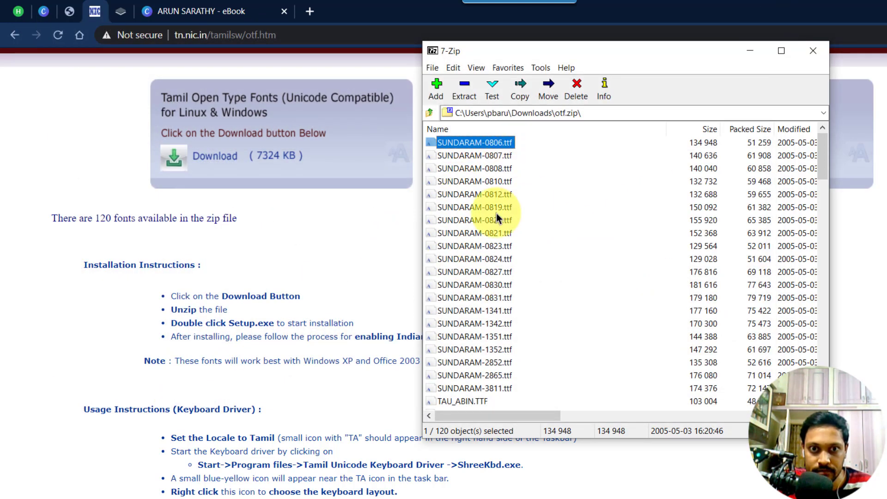
Install the SUNDARAM-0812 font and close the 7-Zip archive.
double_click(498, 194)
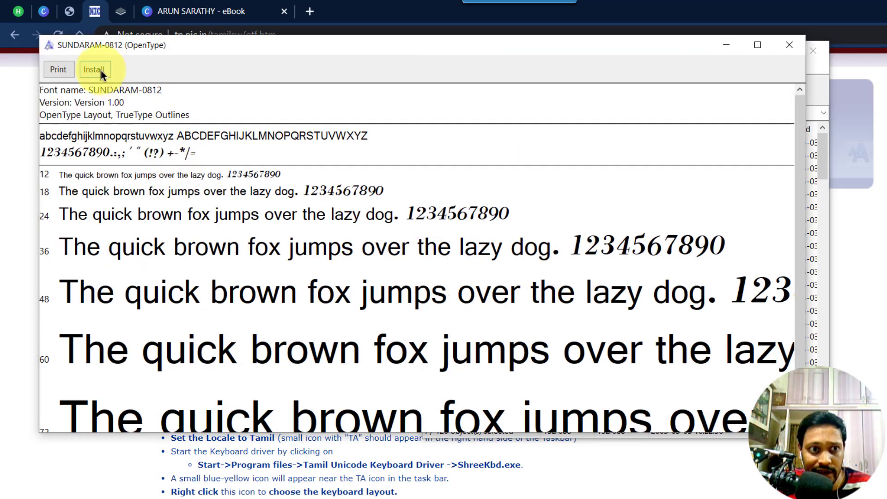
click(101, 70)
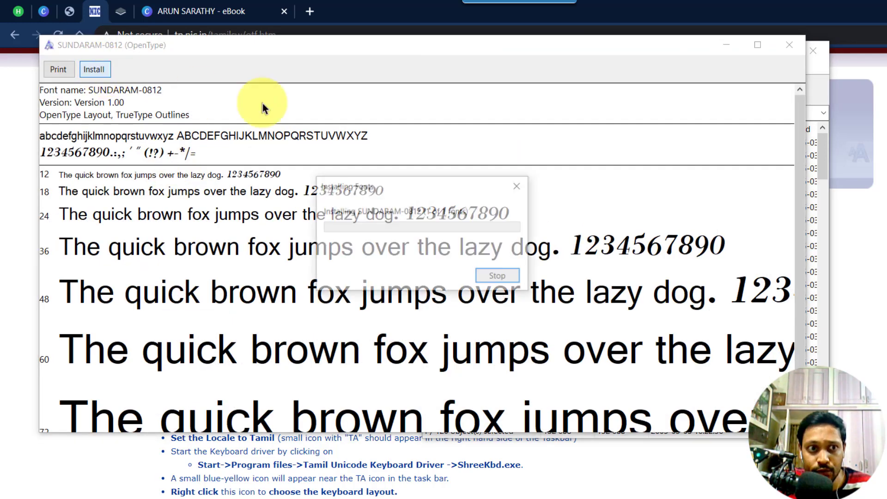
click(790, 48)
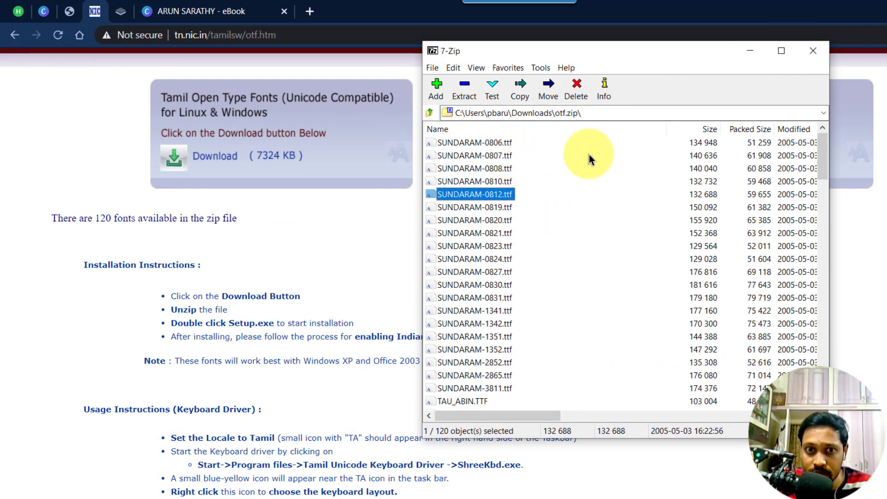
click(813, 52)
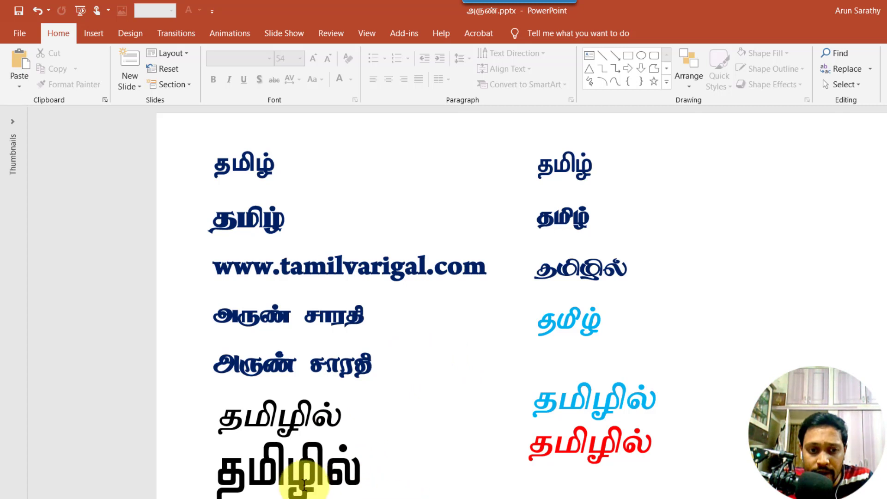
Check which fonts the slide's Tamil text boxes currently use.
click(289, 472)
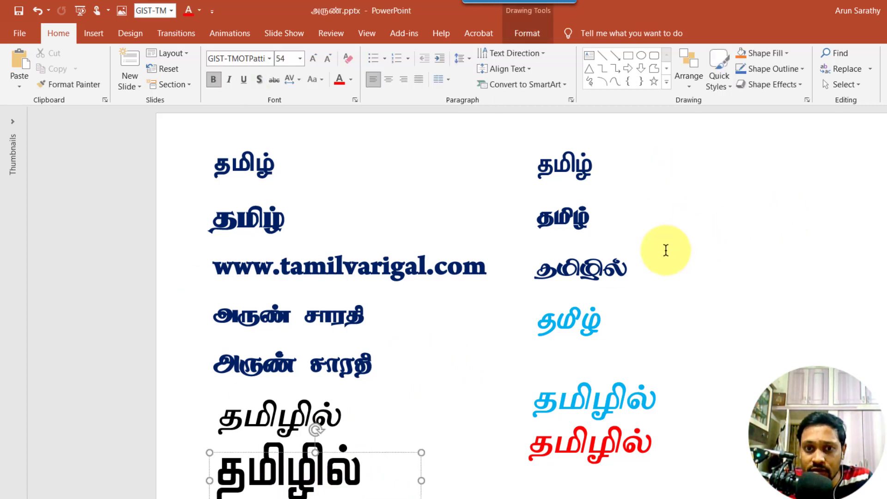
click(803, 220)
click(254, 154)
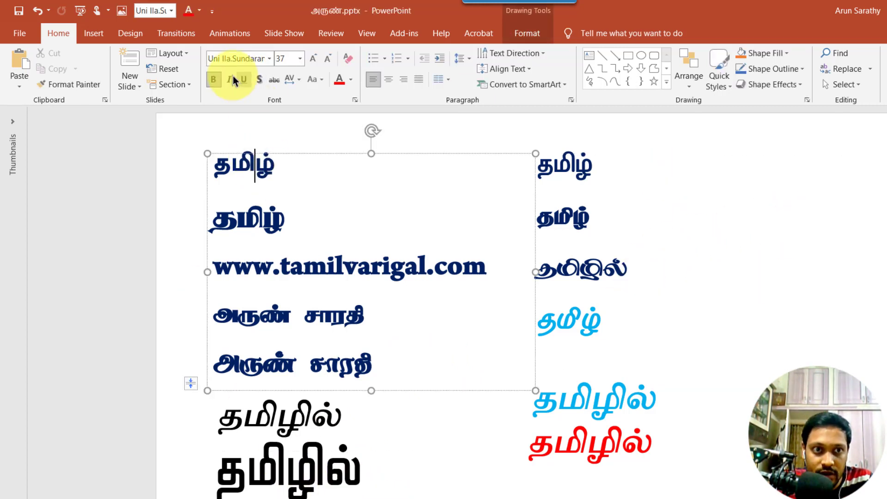
click(269, 58)
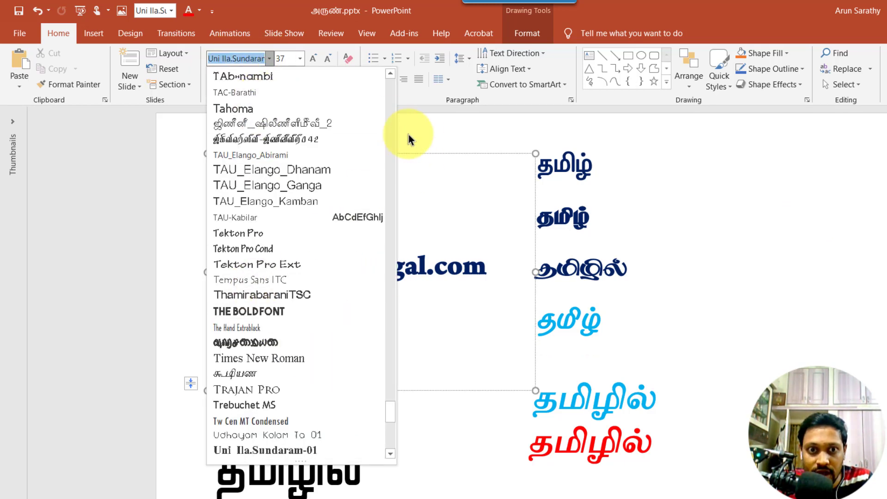
key(Escape)
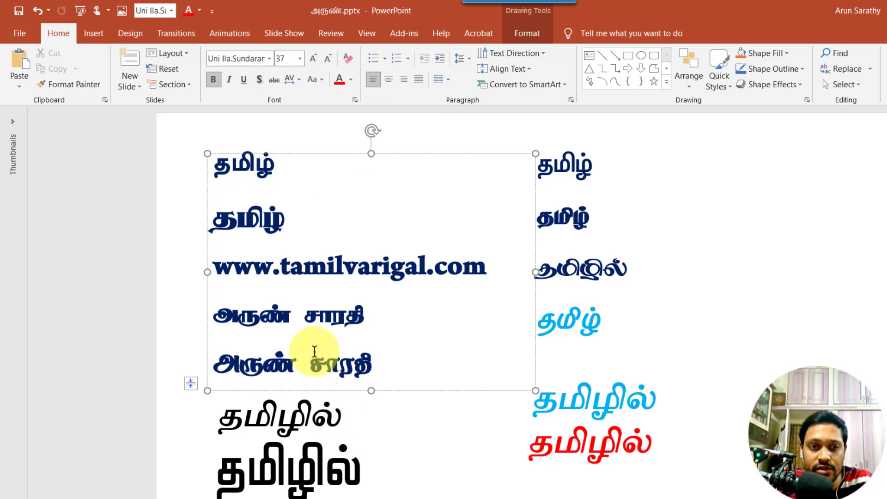
Apply SUNDARAM-0806 to the bottom தமிழில் word, comparing with undo/redo and confirming.
click(288, 475)
double_click(289, 475)
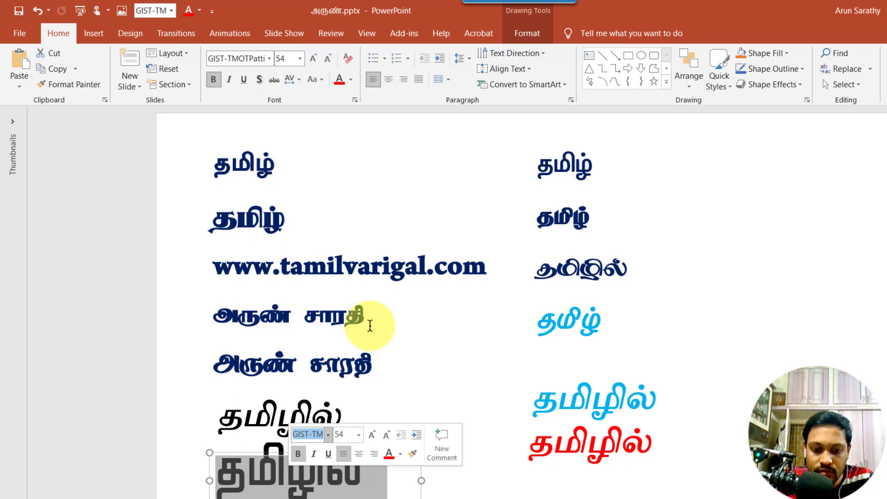
click(330, 434)
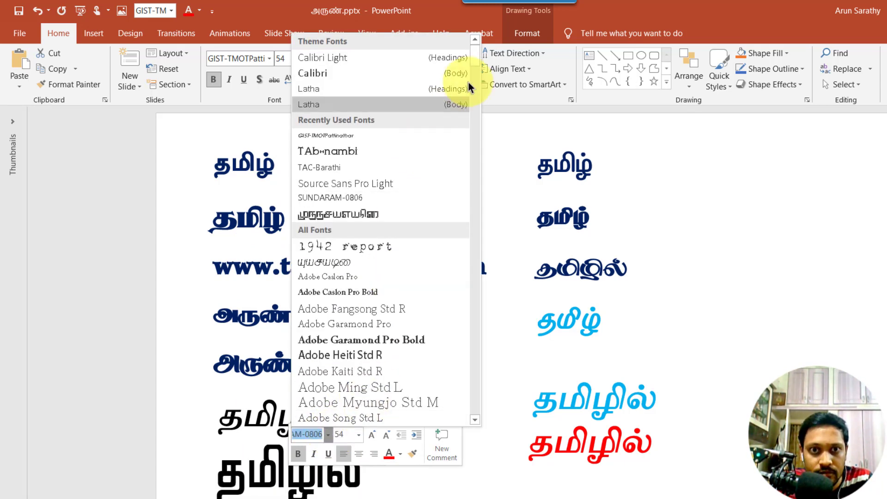
scroll(472, 81, down, 1)
drag(472, 81, 489, 370)
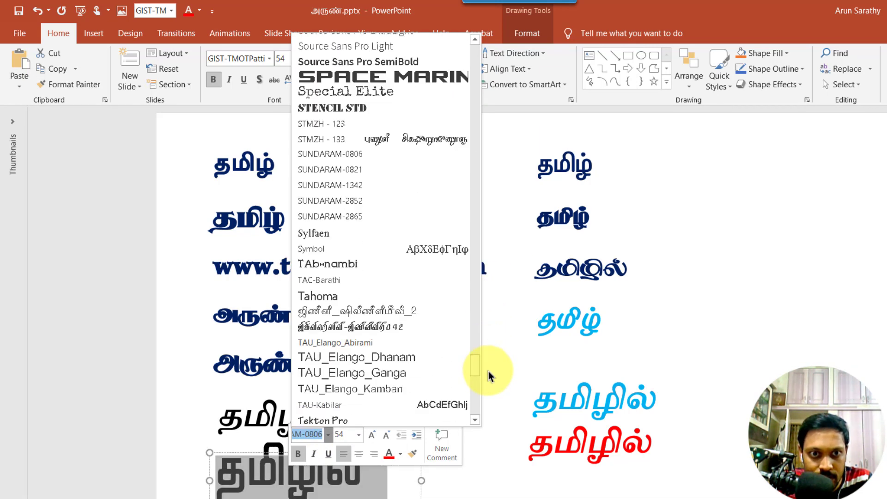
click(370, 156)
click(280, 480)
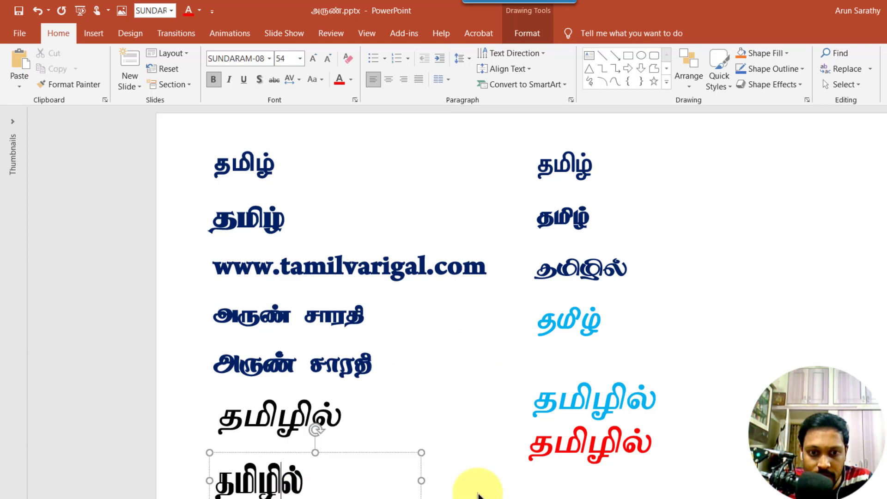
key(ctrl+z)
key(ctrl+y)
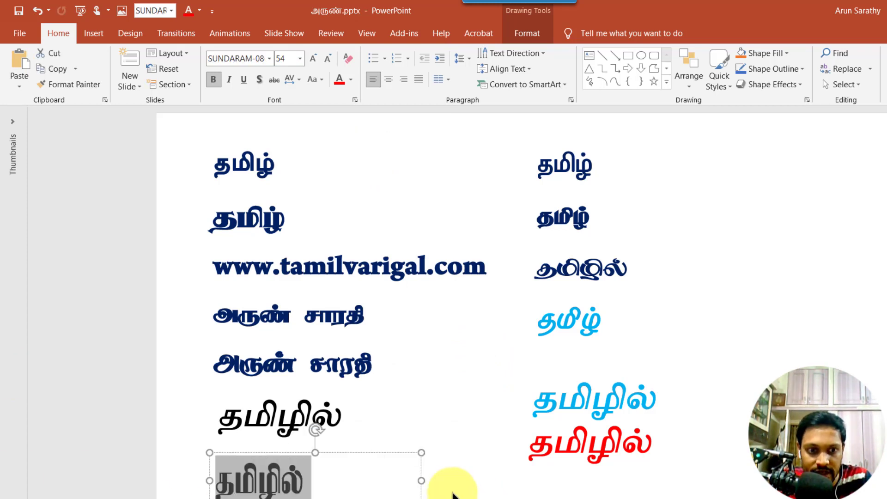
click(269, 58)
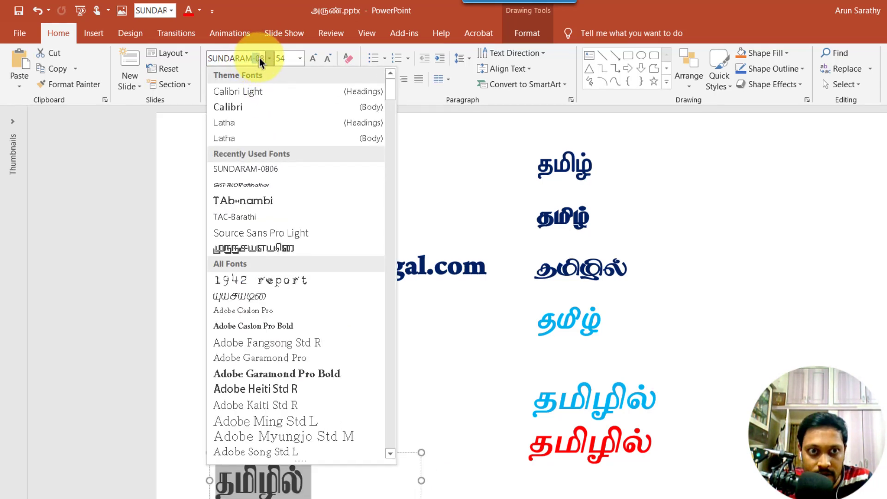
Narrow the bottom தமிழில் text box to fit snugly around the word.
click(457, 360)
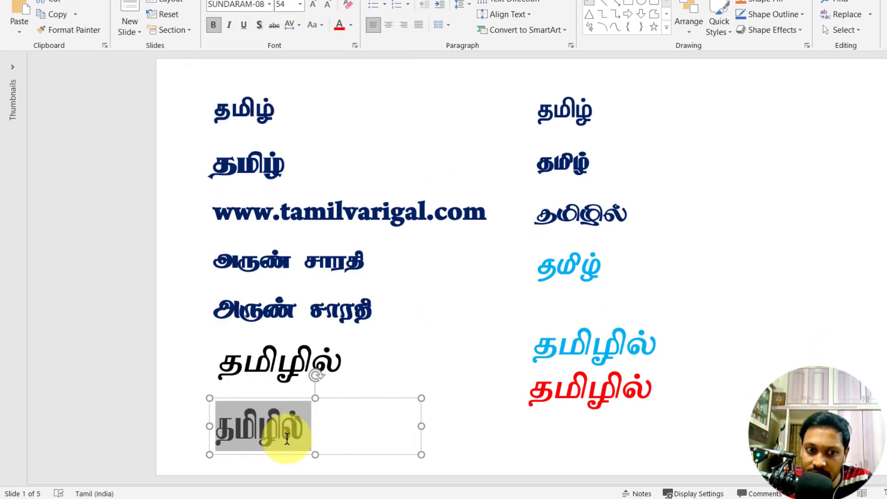
click(283, 427)
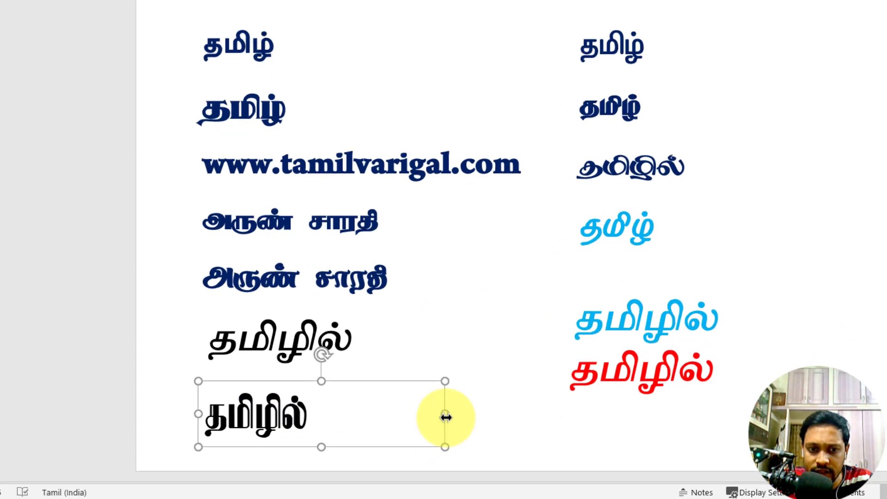
drag(421, 426, 316, 426)
drag(360, 340, 353, 340)
click(444, 389)
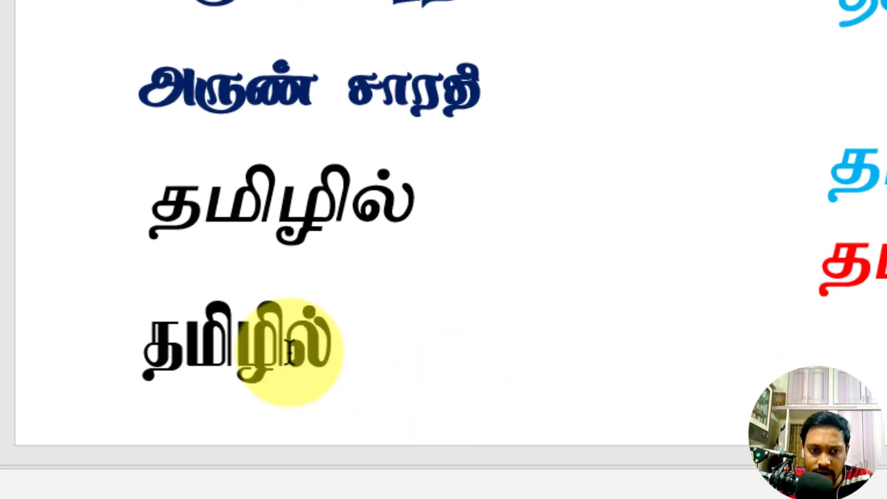
click(285, 344)
click(304, 401)
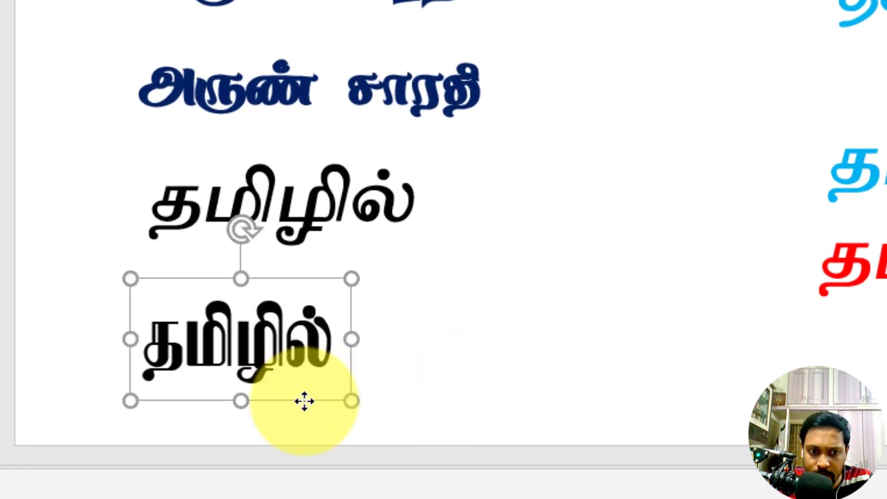
Save the text box as a PNG picture in Downloads.
right_click(304, 401)
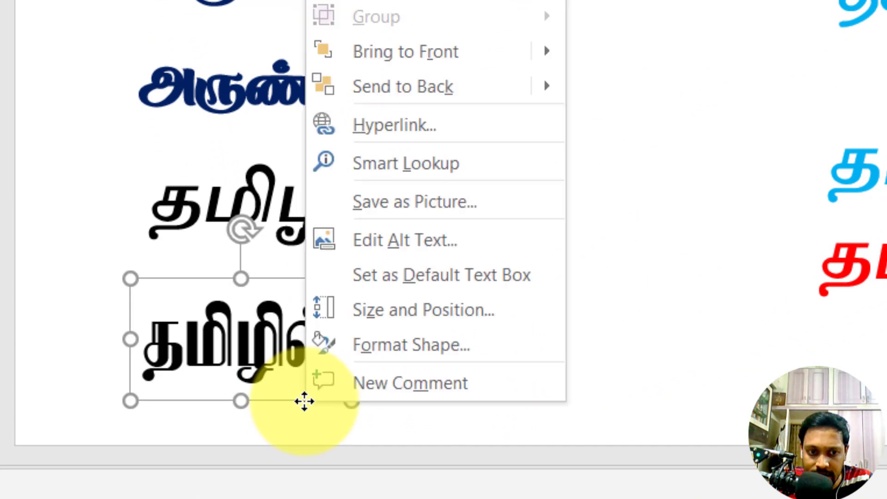
click(448, 204)
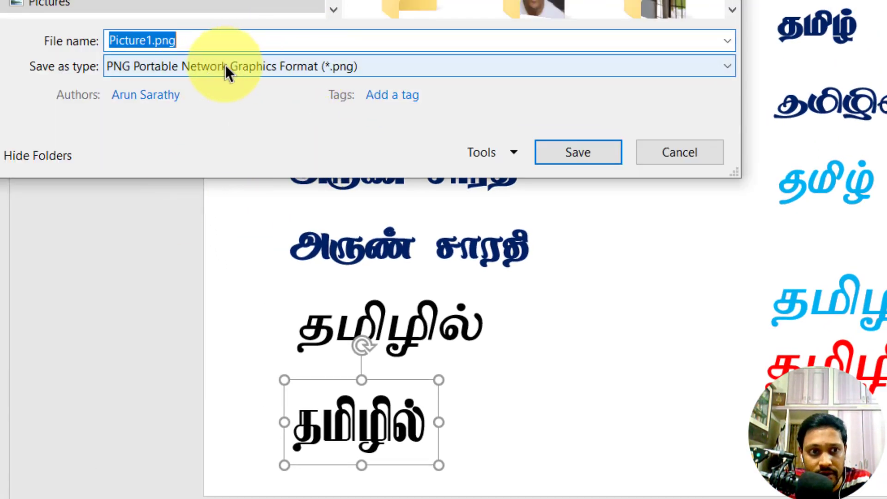
scroll(162, 9, down, 2)
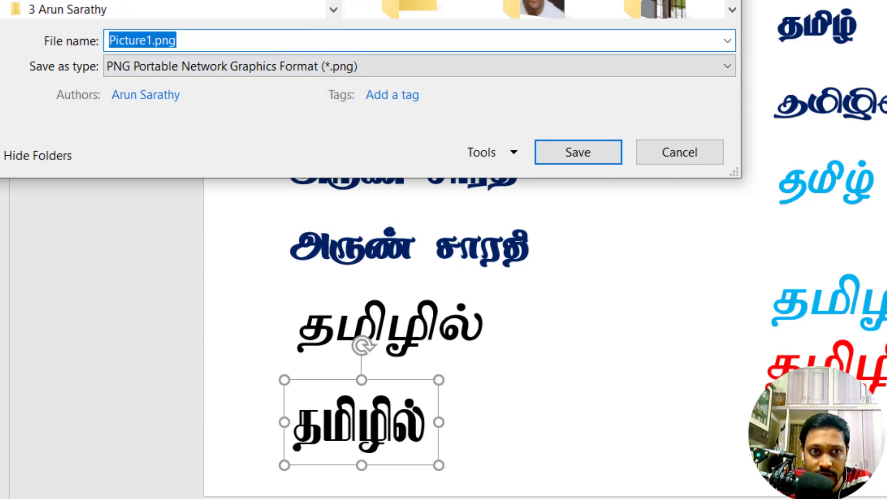
click(204, 49)
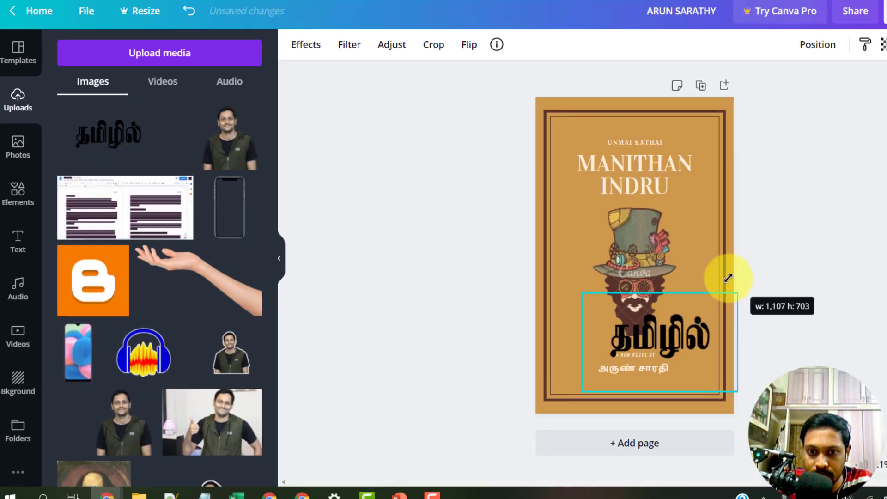
Remove the Tamil word image from the Canva cover and select the bottom slide word.
drag(726, 277, 616, 339)
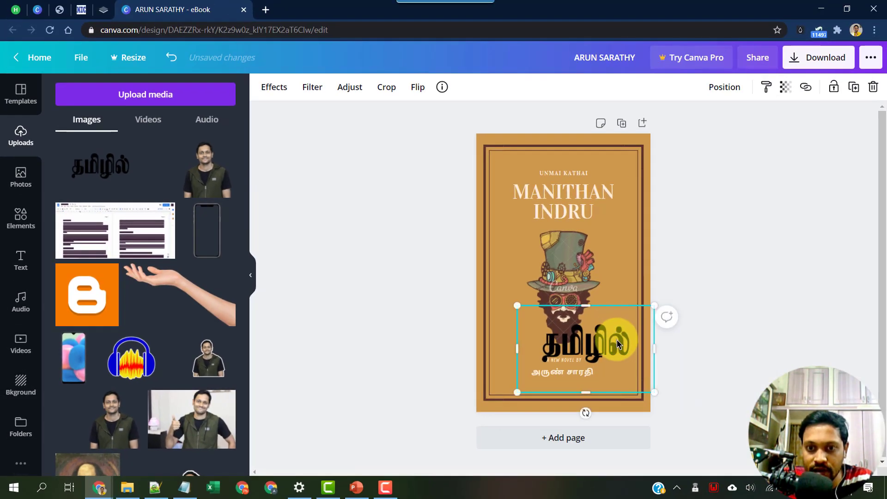
key(Delete)
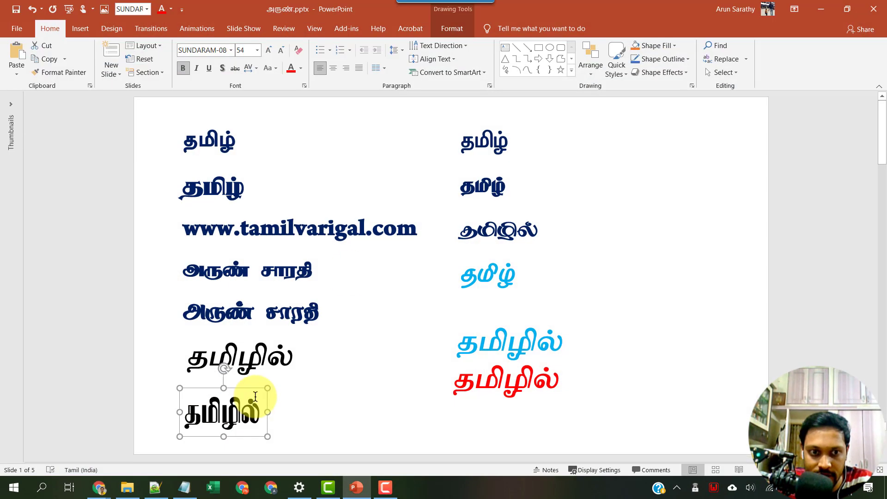
double_click(240, 411)
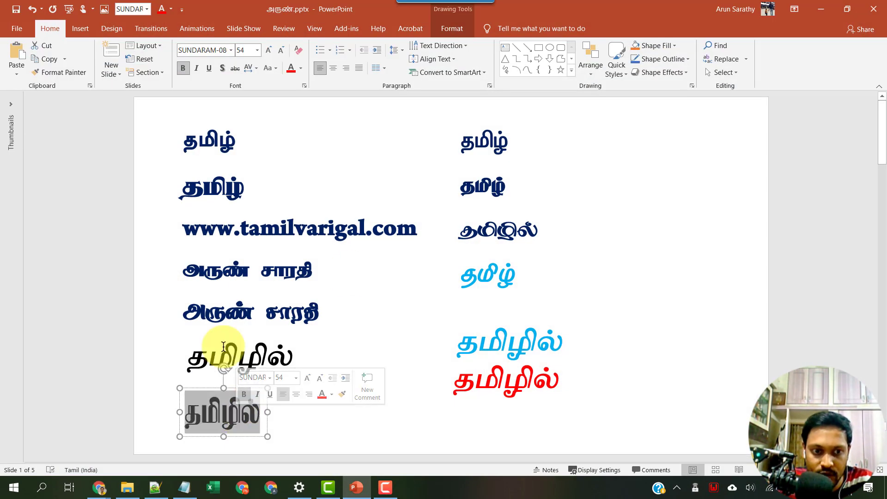
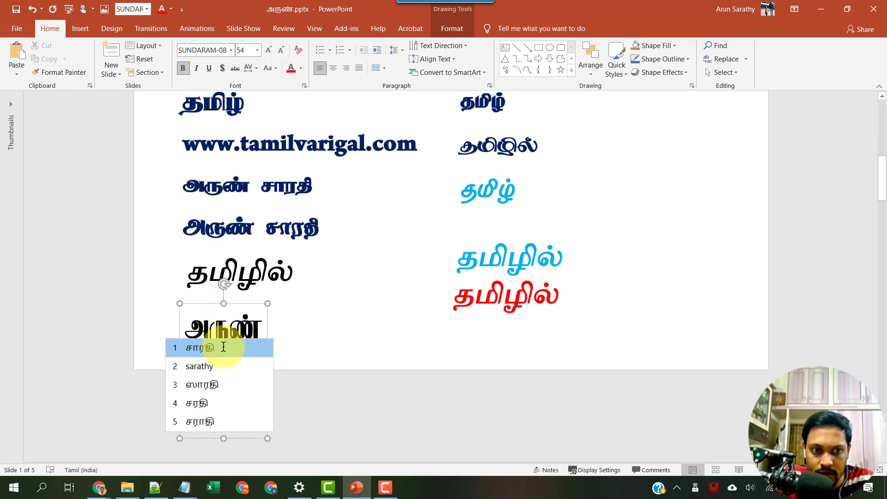
Type the author's name in Tamil into the bottom text box.
click(224, 347)
key(ctrl+z)
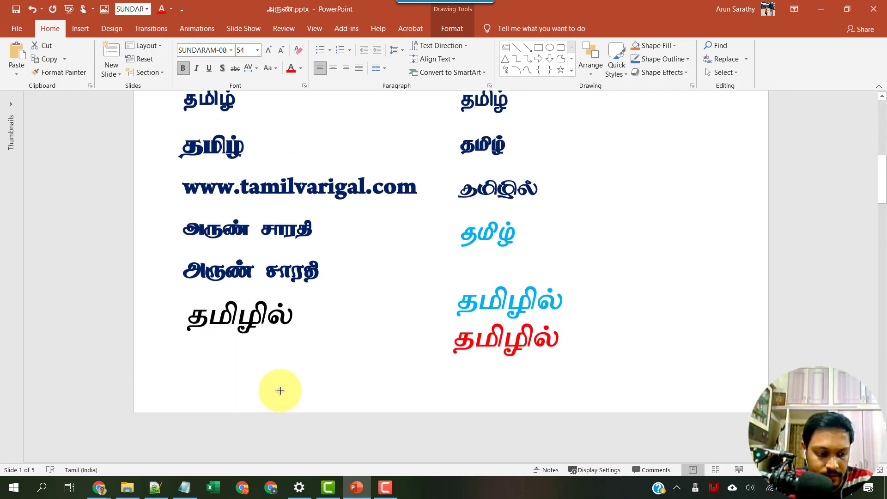
key(ctrl+y)
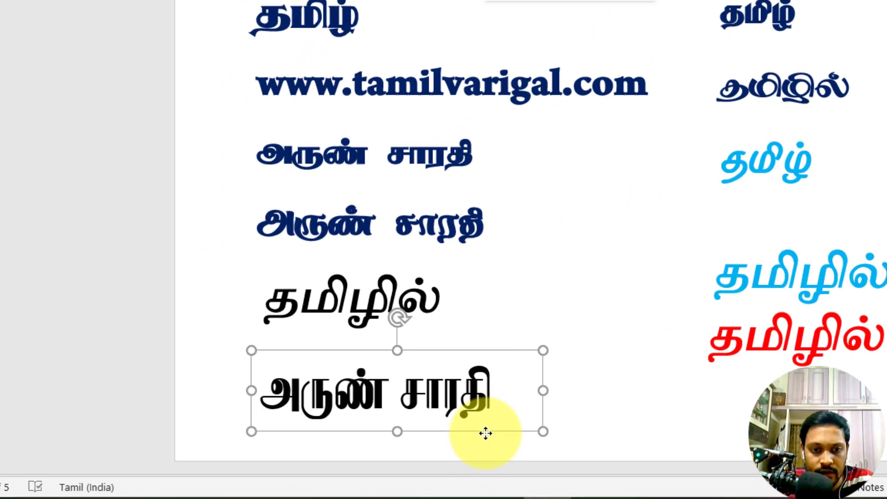
Save the author-name text box as PNG picture Picture2.png.
right_click(485, 433)
click(539, 301)
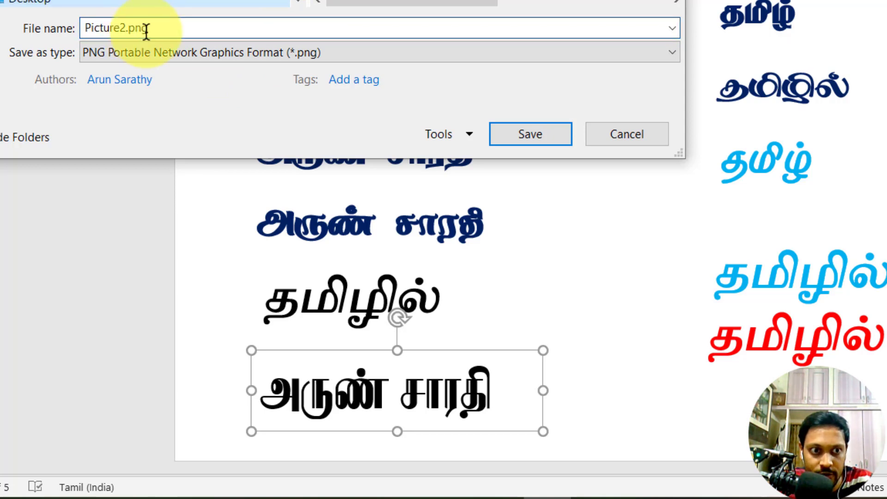
click(538, 141)
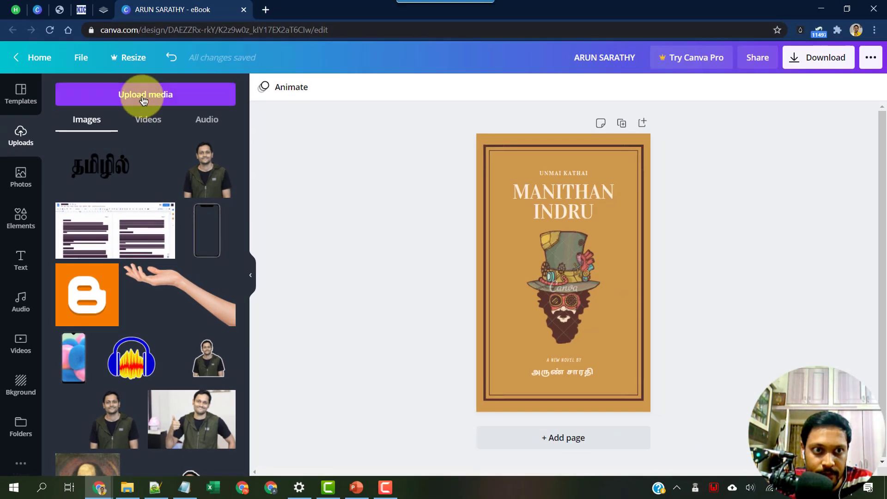
Upload the Tamil name image, delete the old author text, and move the image to the bottom.
click(143, 95)
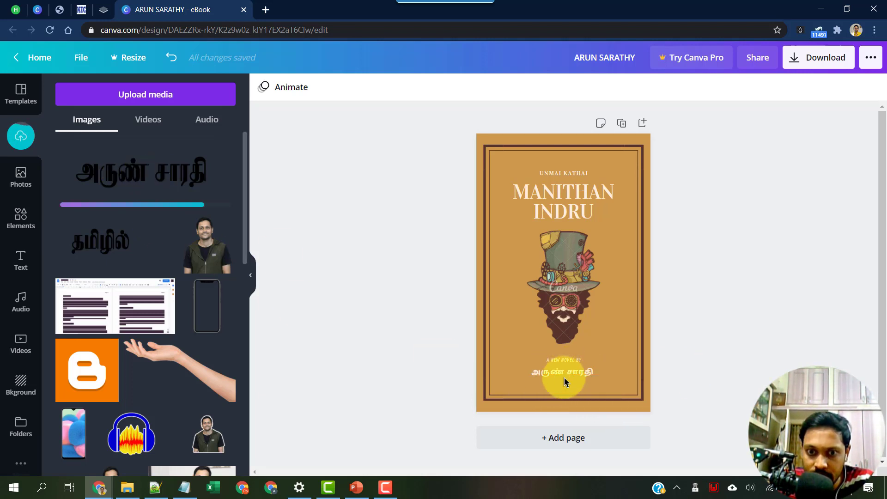
click(623, 375)
key(Delete)
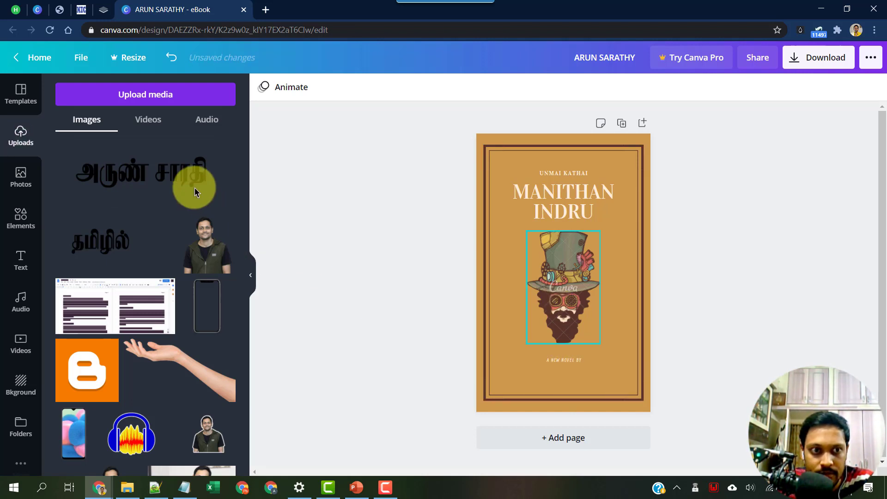
click(195, 187)
drag(561, 276, 562, 374)
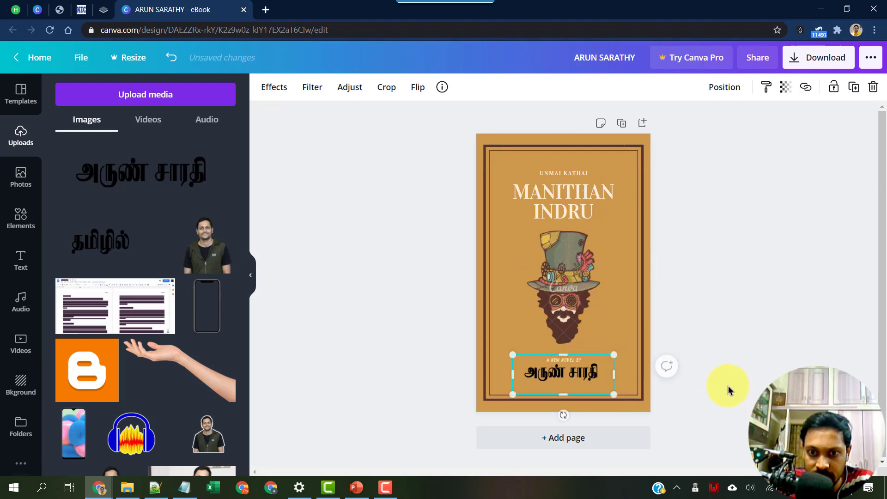
click(756, 339)
Zoom in, trim the name image's empty bottom, and select the MANITHAN INDRU title.
click(780, 462)
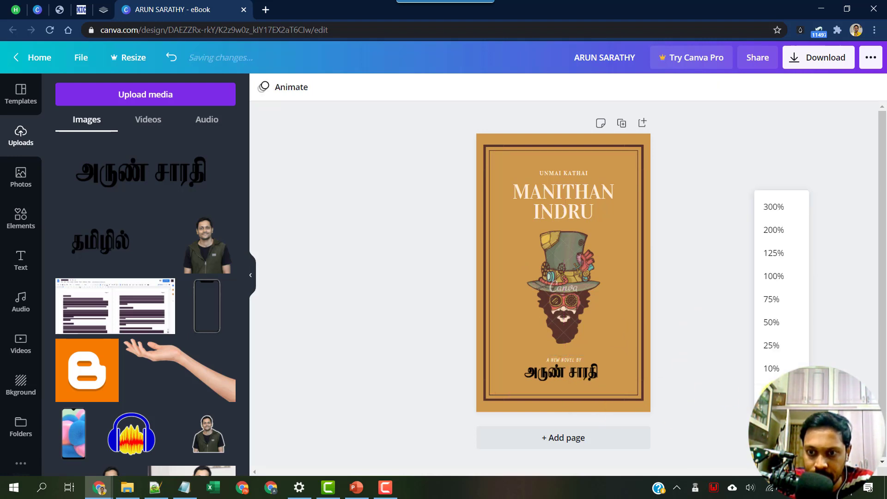
click(774, 229)
scroll(661, 276, down, 5)
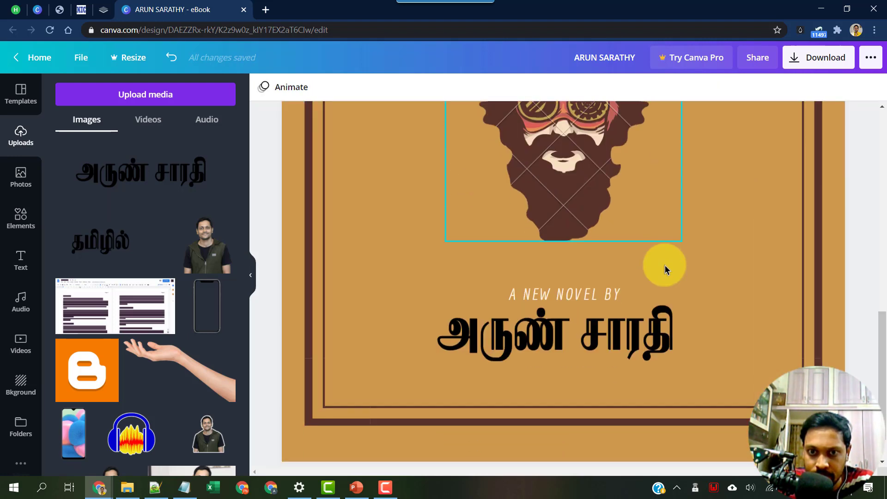
click(580, 312)
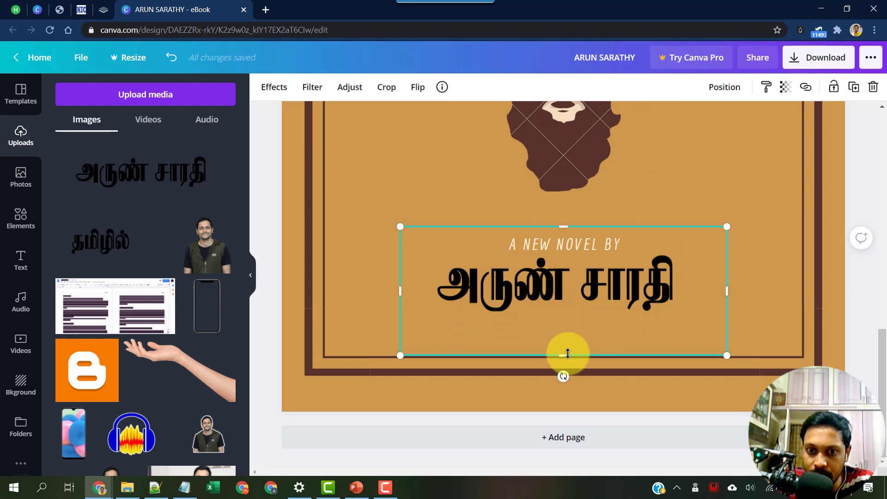
drag(564, 353, 566, 318)
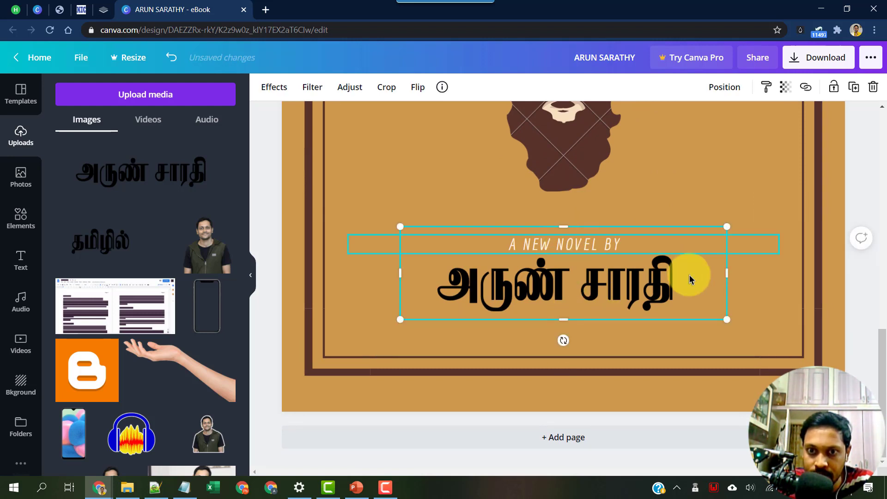
click(801, 295)
scroll(742, 277, up, 10)
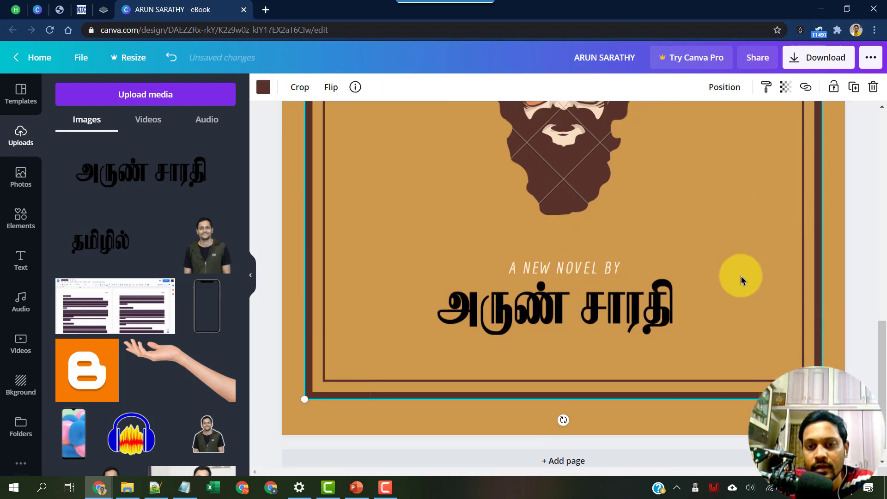
scroll(741, 282, up, 2)
click(519, 273)
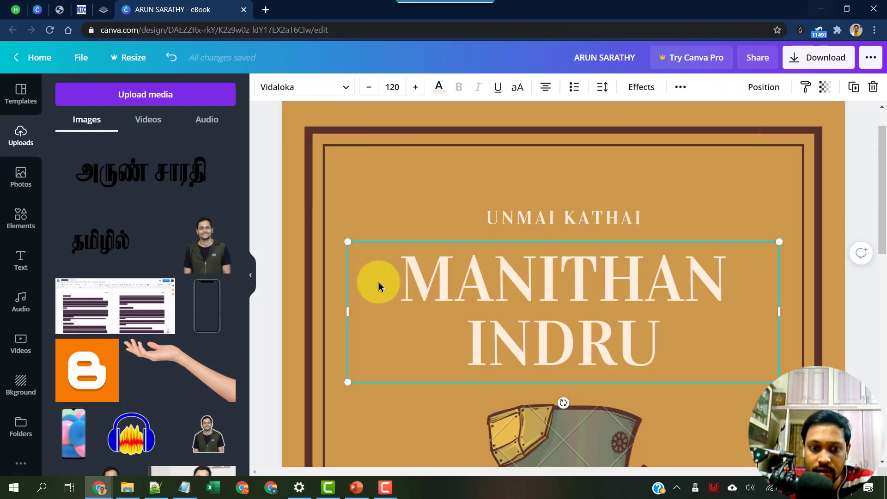
click(356, 488)
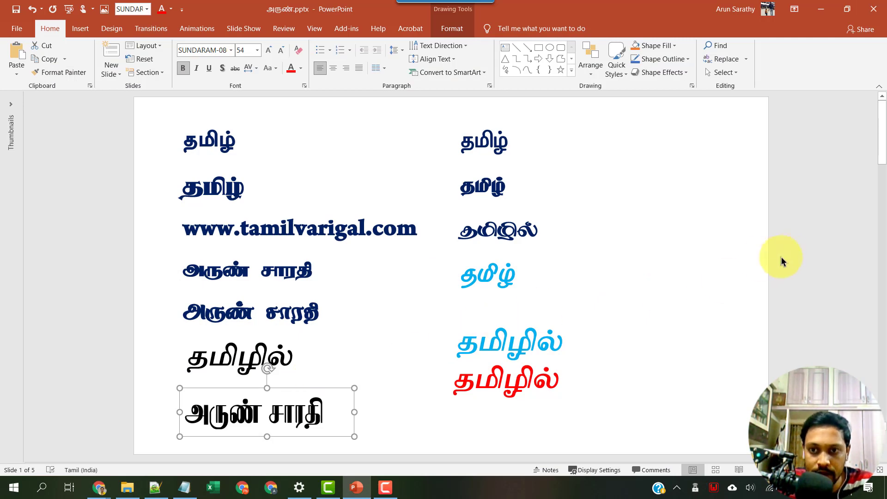
Minimize PowerPoint and launch Paint by running mspaint from the Run dialog.
click(678, 253)
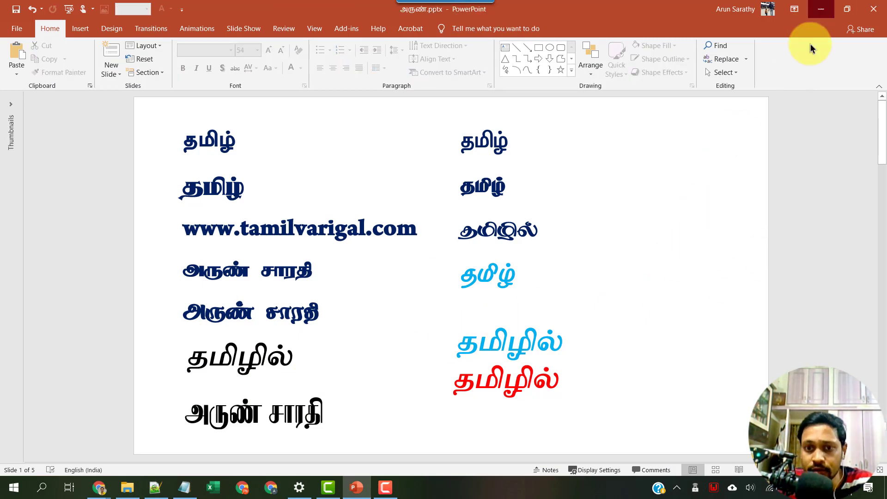
click(821, 9)
key(super+r)
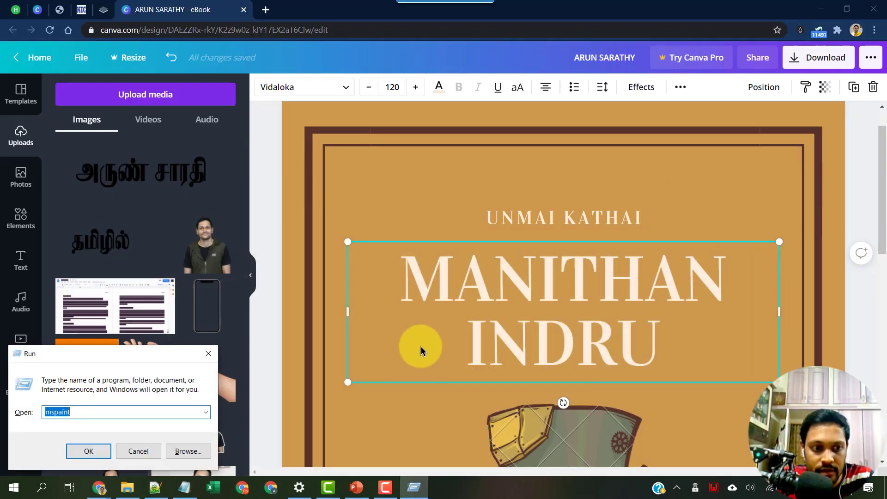
text(mspaint)
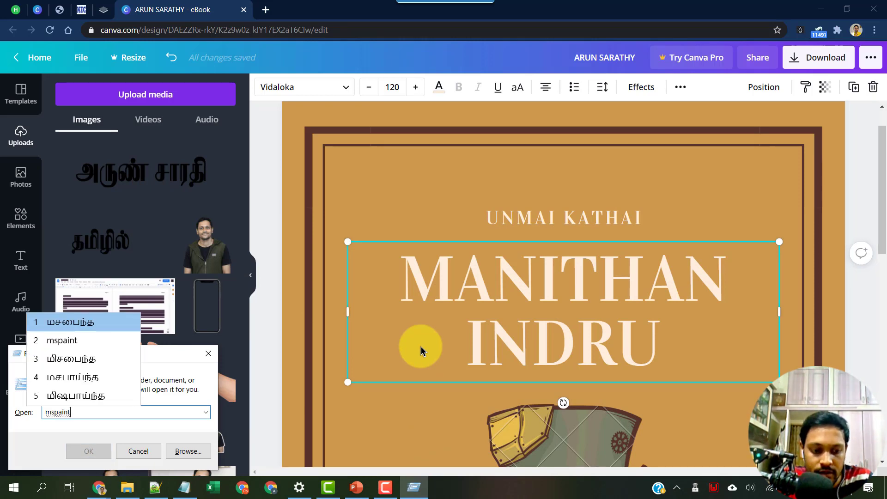
key(Escape)
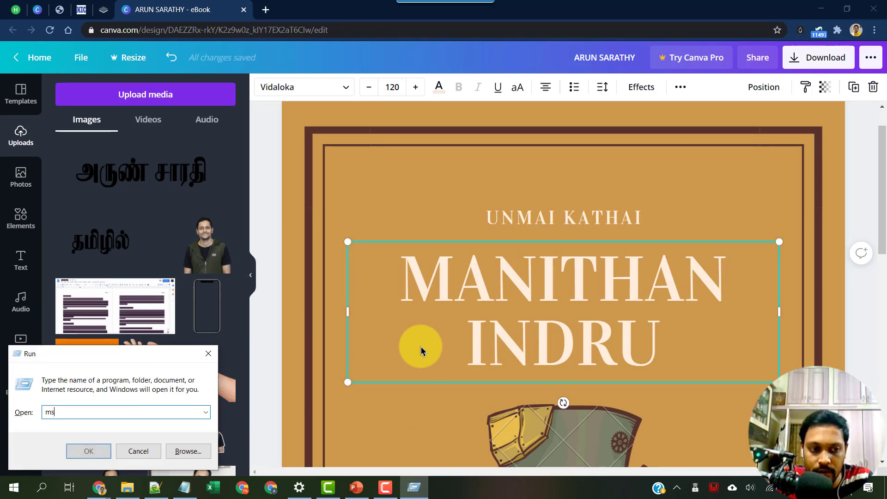
text(mspaint)
key(Return)
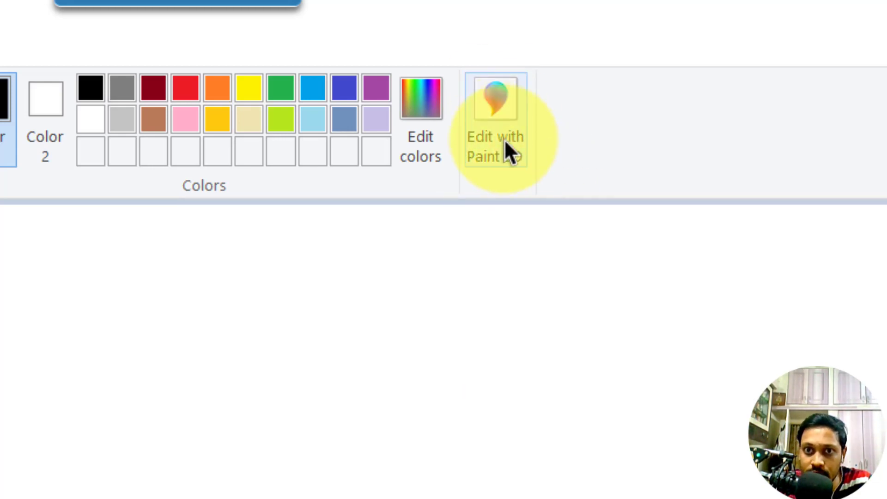
Open the image in Paint 3D, start a new blank canvas and place a text box.
click(496, 109)
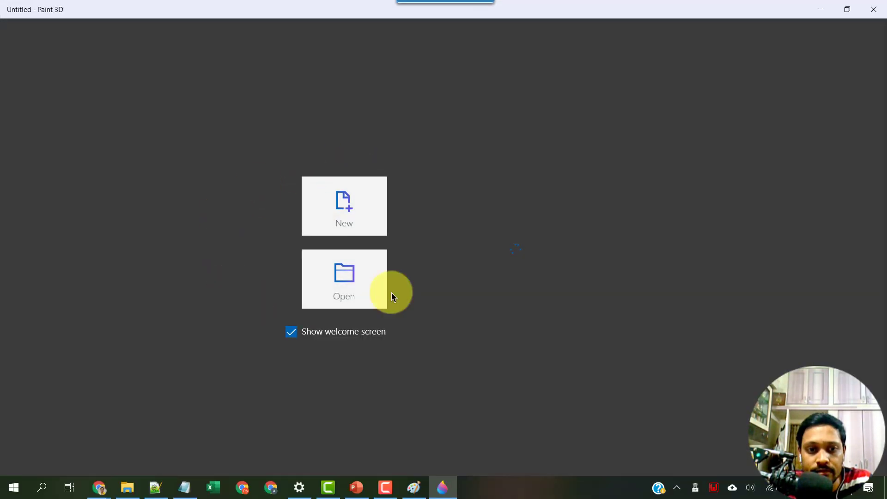
click(342, 216)
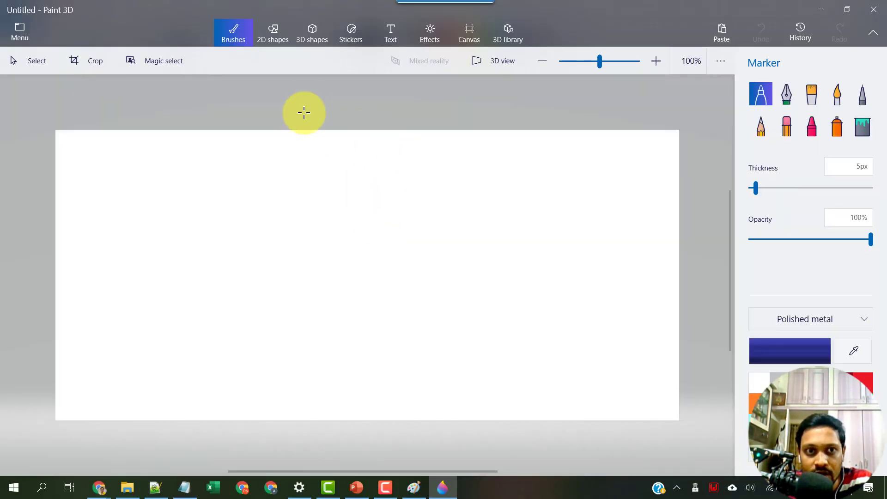
click(391, 33)
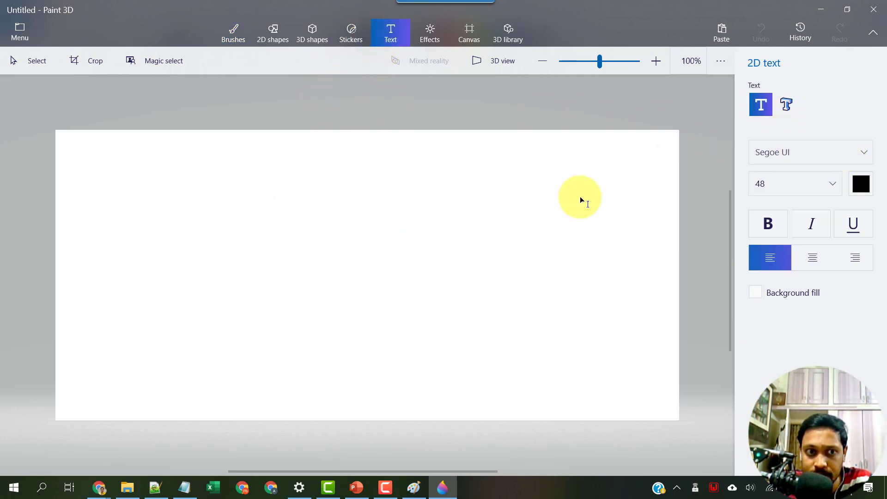
click(196, 184)
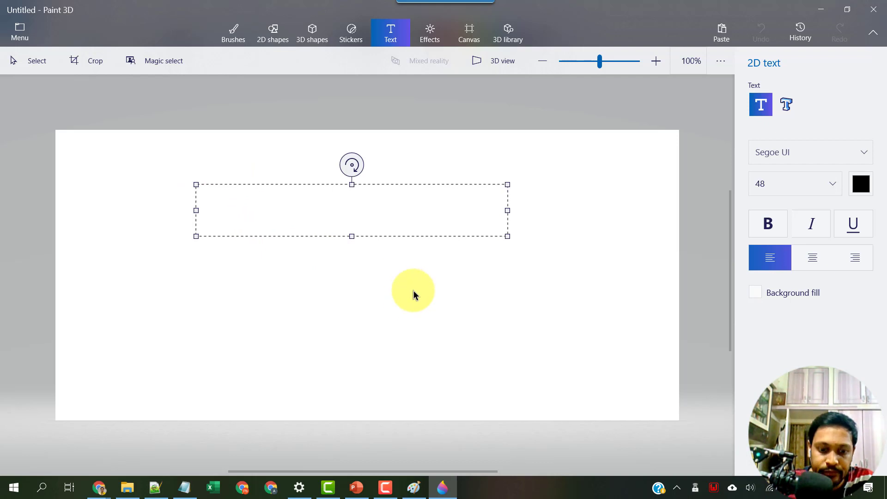
Enter the Tamil title மனிதன் இன்று by transliterating 'manithan indru', then select it.
text(manithan indru)
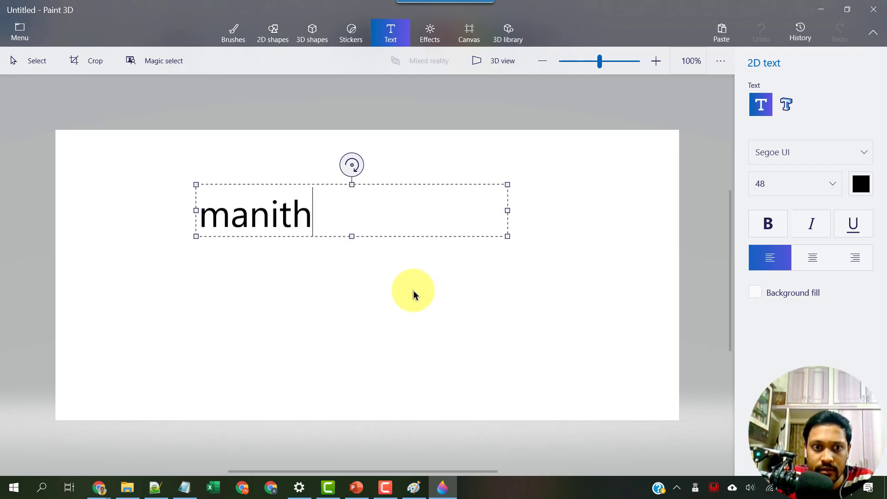
key(BackSpace)
key(BackSpace)
key(BackSpace)
key(BackSpace)
key(BackSpace)
key(BackSpace)
key(BackSpace)
key(BackSpace)
key(BackSpace)
key(BackSpace)
key(BackSpace)
key(BackSpace)
key(BackSpace)
key(BackSpace)
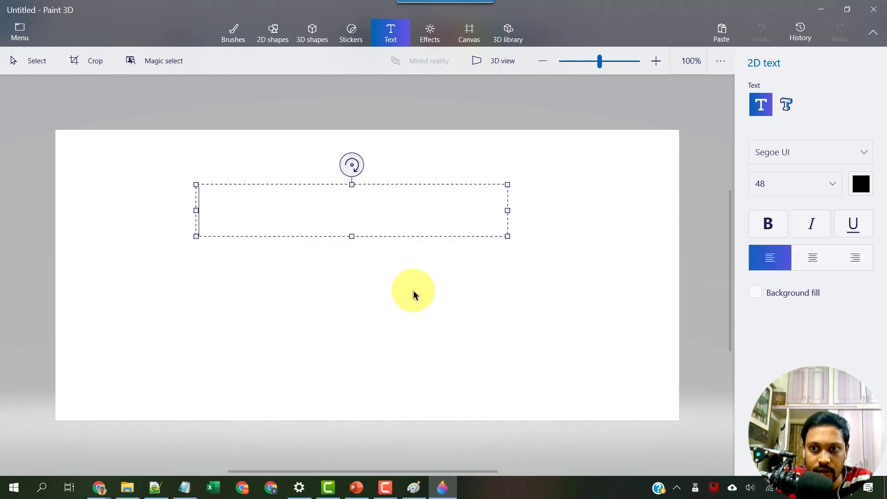
text(manithan indru)
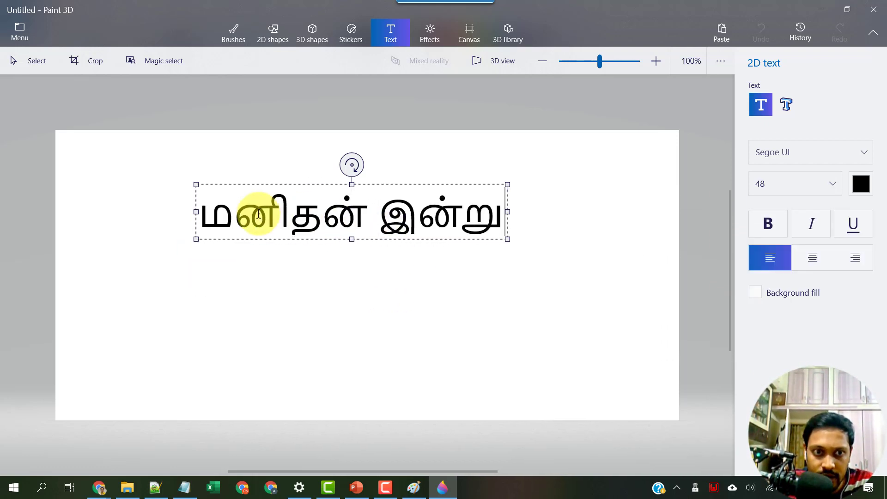
key(ctrl+a)
Restyle the Tamil title in the SUNDARAM-0812 font with centred lines.
click(808, 156)
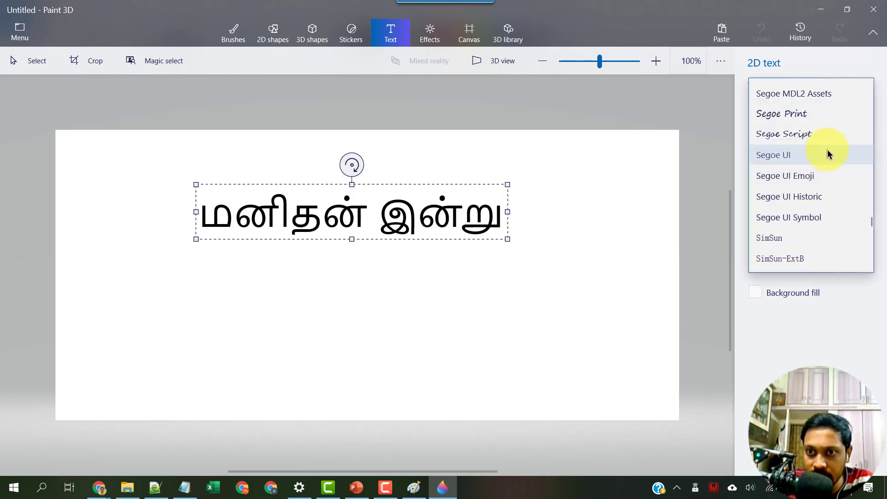
scroll(810, 147, up, 8)
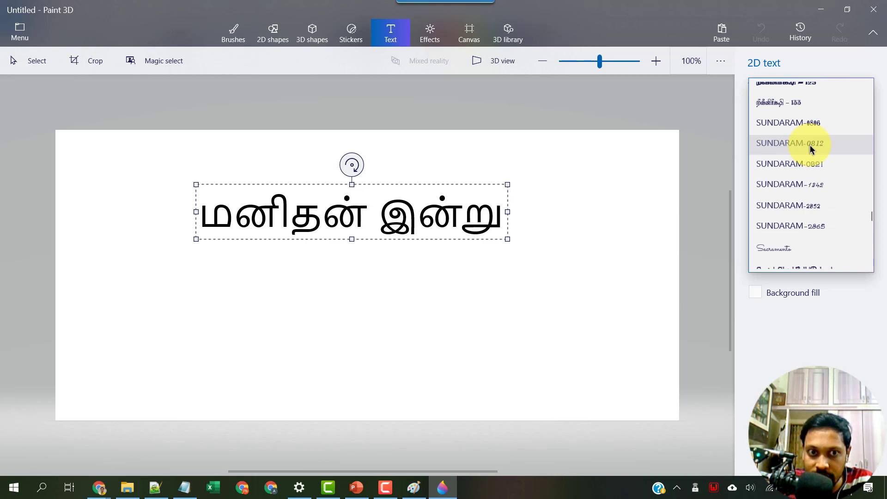
click(810, 147)
click(391, 206)
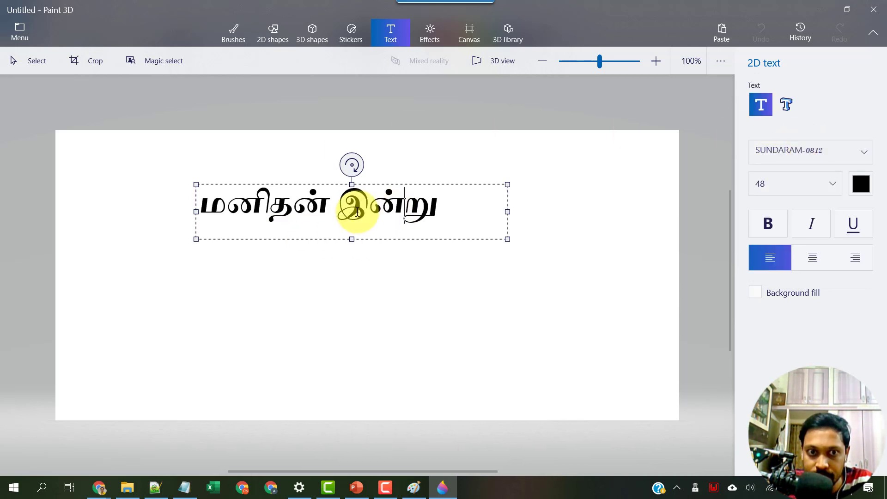
click(343, 208)
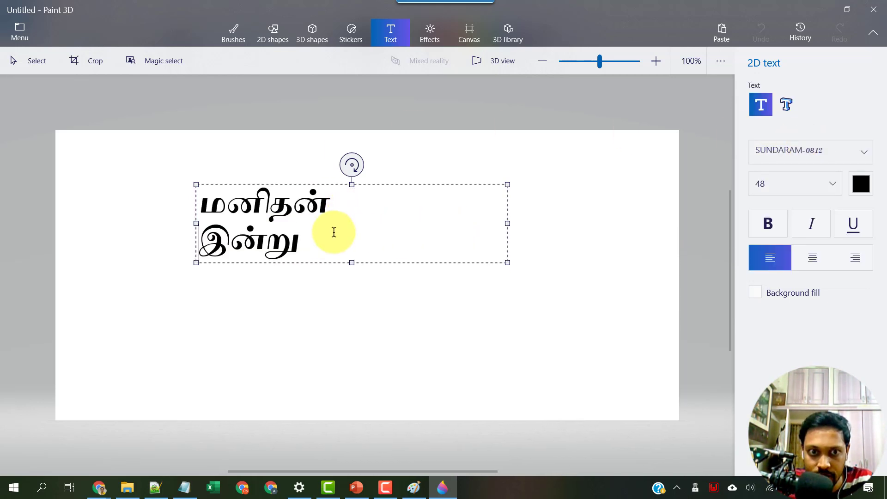
key(ctrl+a)
click(809, 261)
click(426, 234)
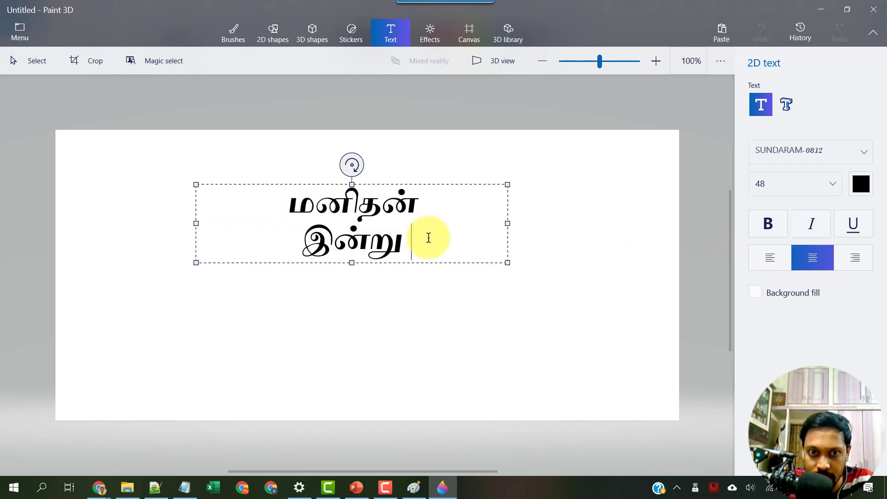
Resize the text box, set the title to font size 130, and commit it to the canvas.
drag(507, 223, 376, 221)
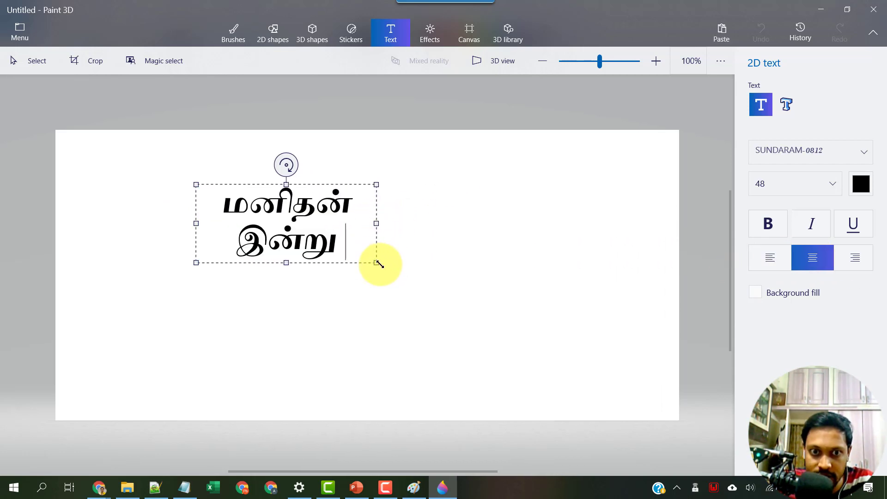
drag(387, 273, 564, 396)
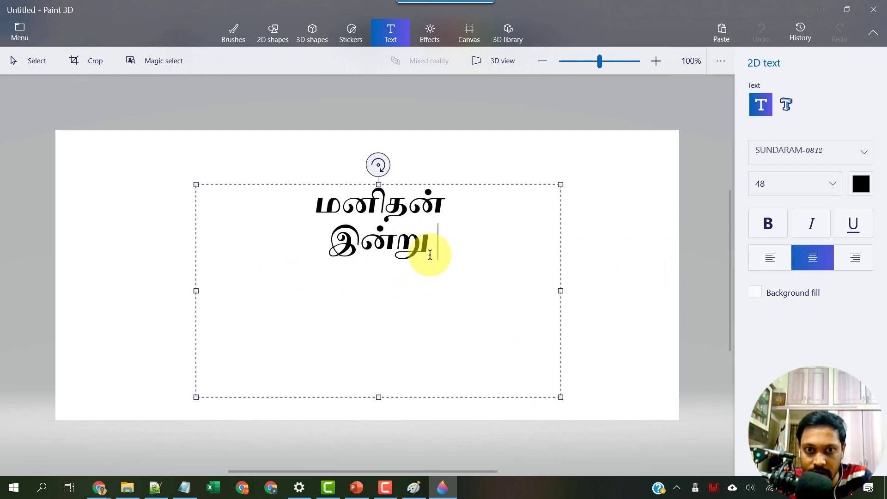
key(ctrl+a)
click(811, 190)
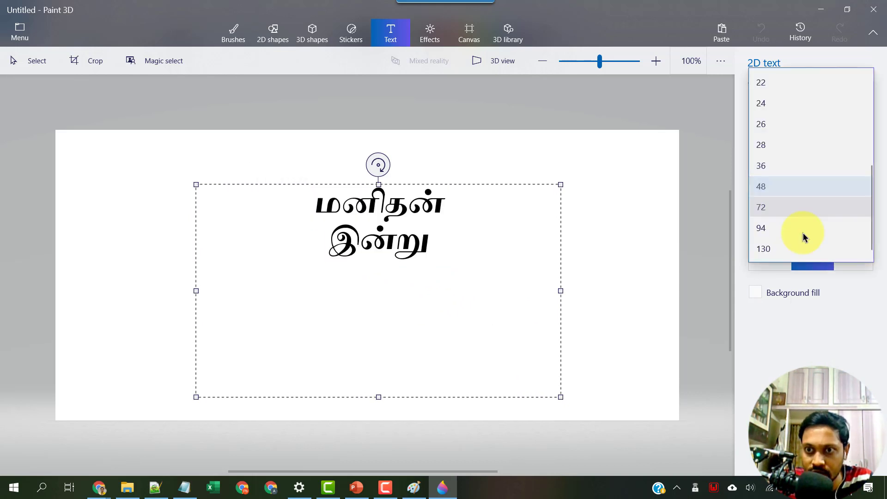
click(781, 252)
click(590, 311)
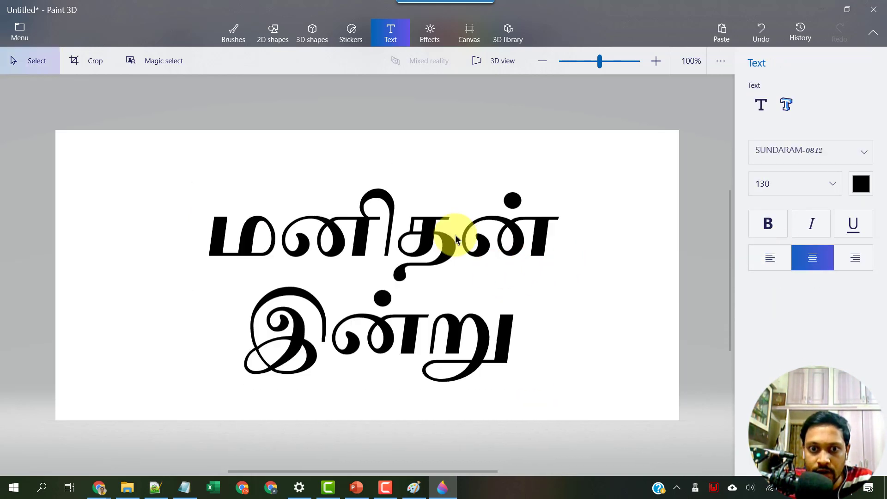
Save the title canvas as the 2D PNG image 'manithan indru'.
right_click(359, 231)
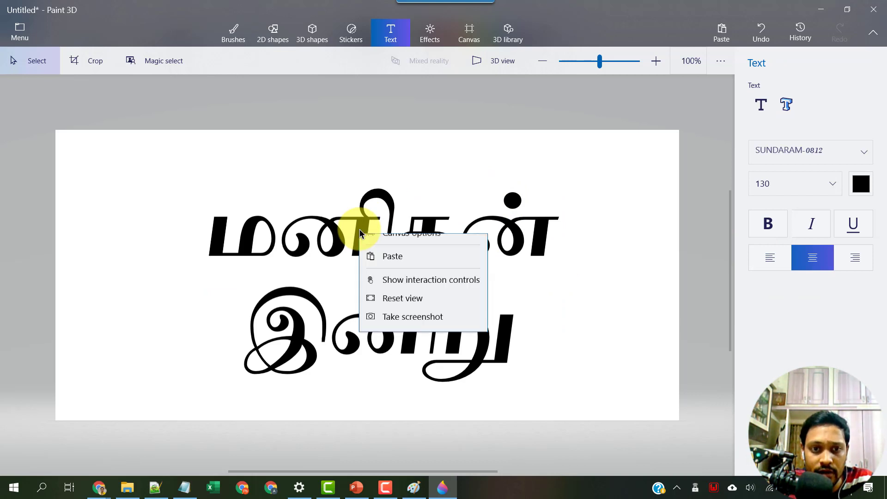
click(290, 208)
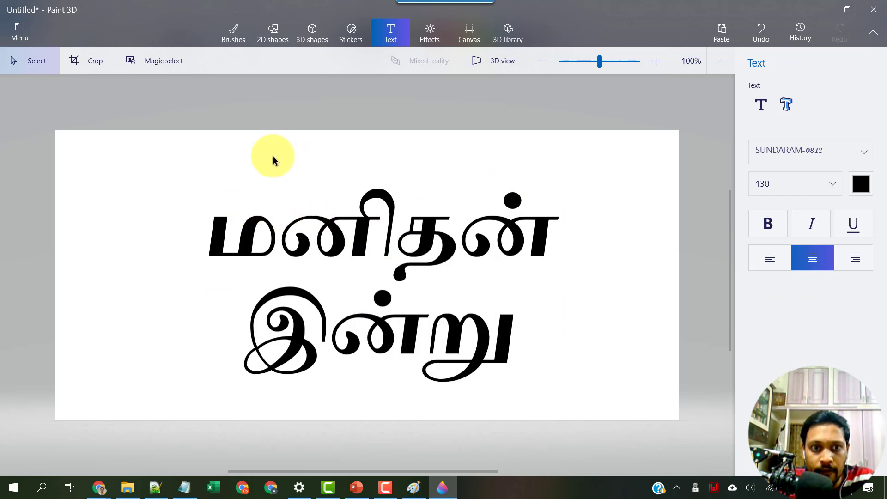
click(26, 35)
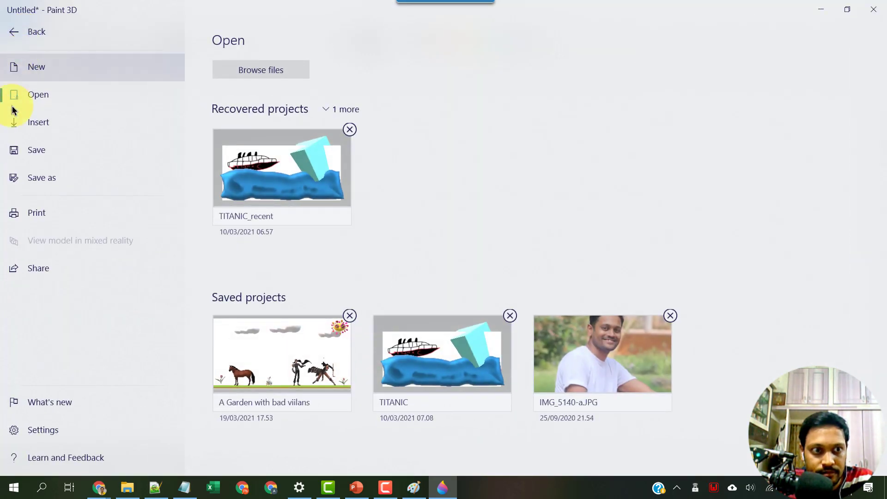
click(50, 151)
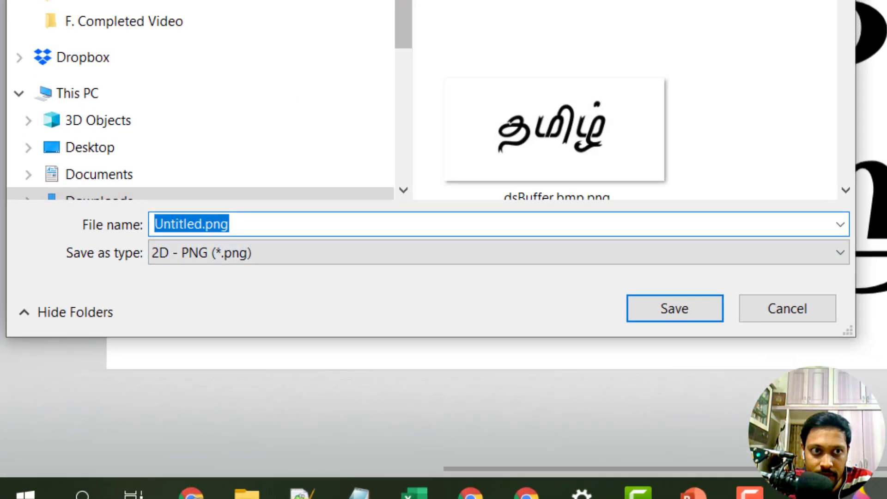
text(manithan indru)
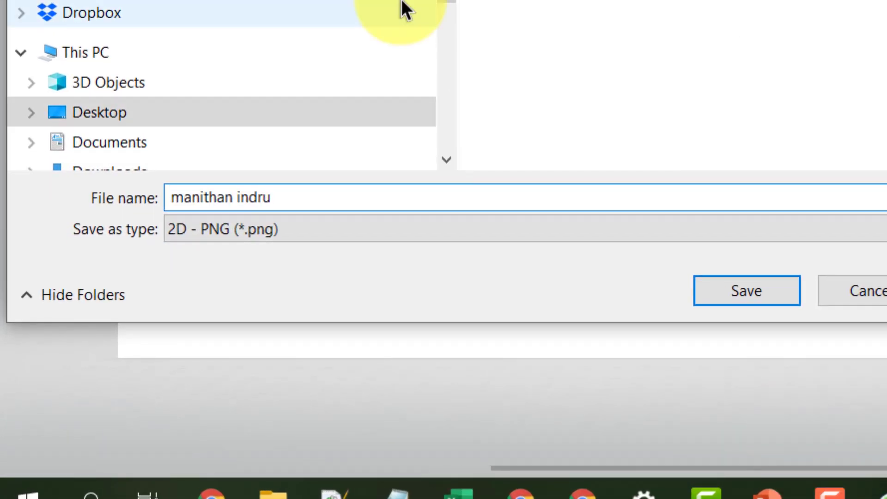
click(249, 229)
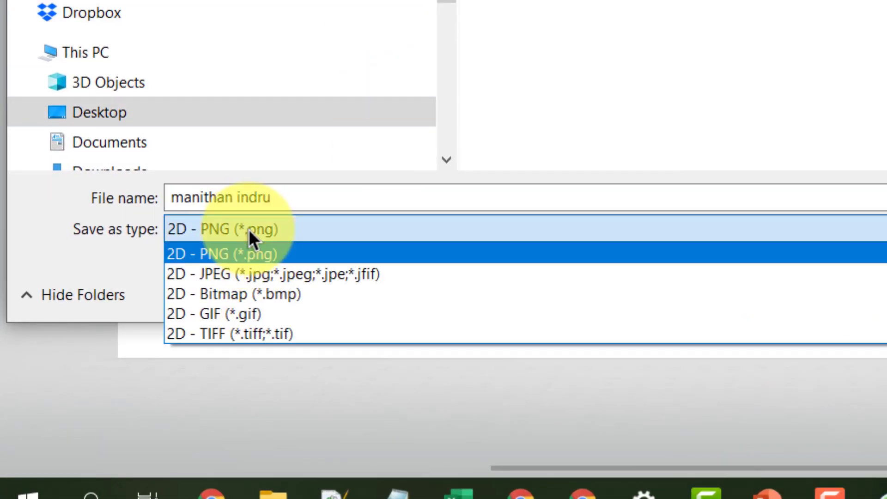
click(248, 229)
key(Return)
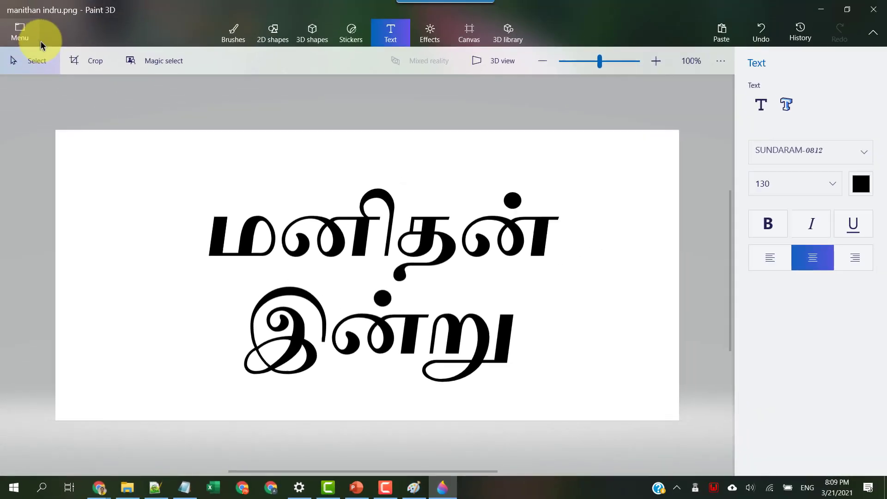
click(819, 12)
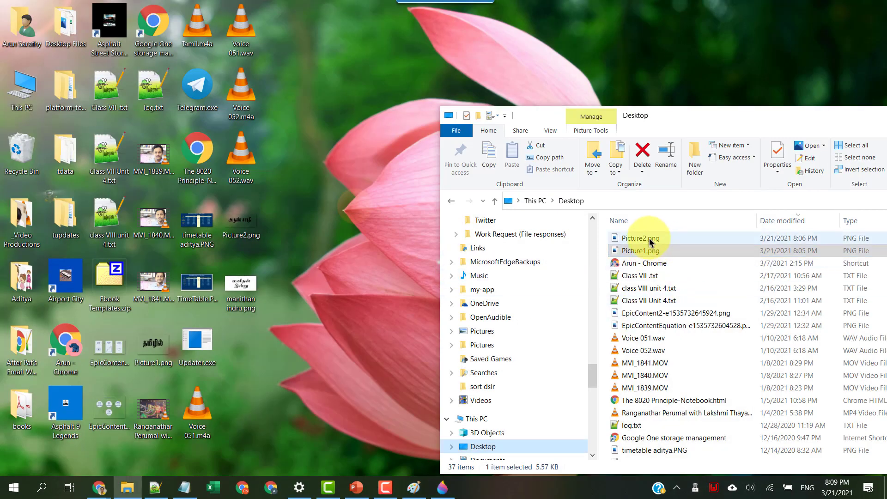
click(249, 301)
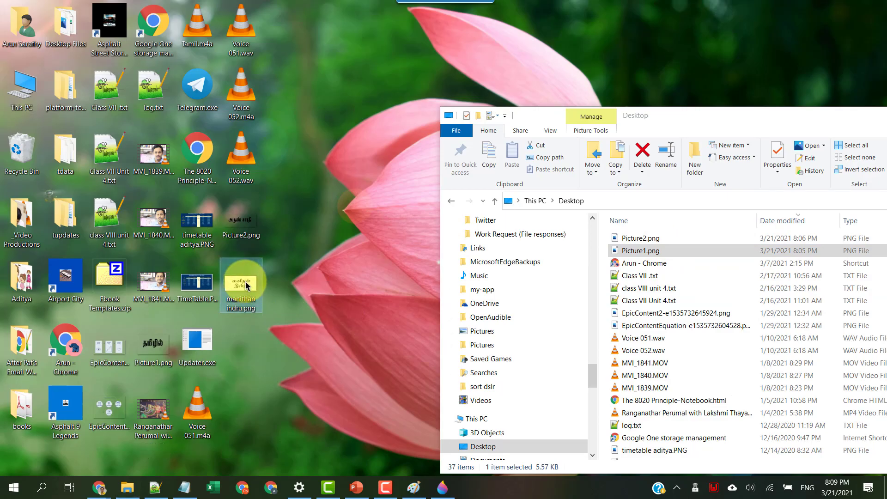
double_click(247, 285)
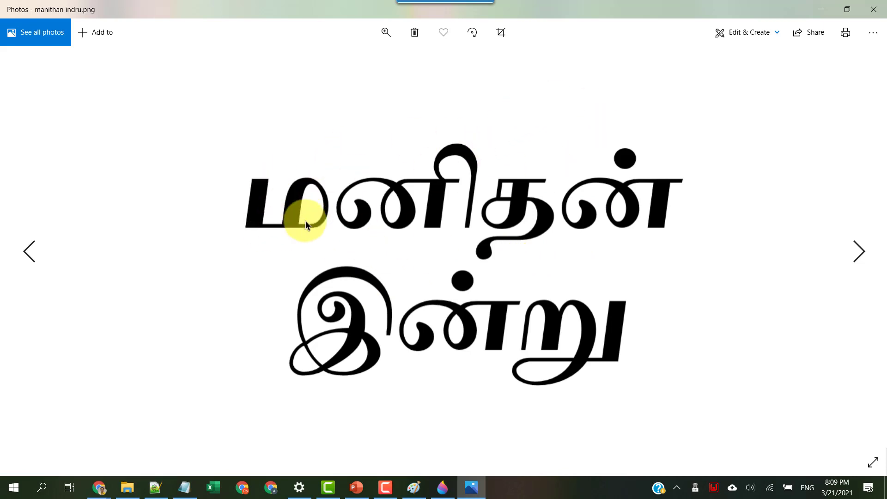
click(875, 10)
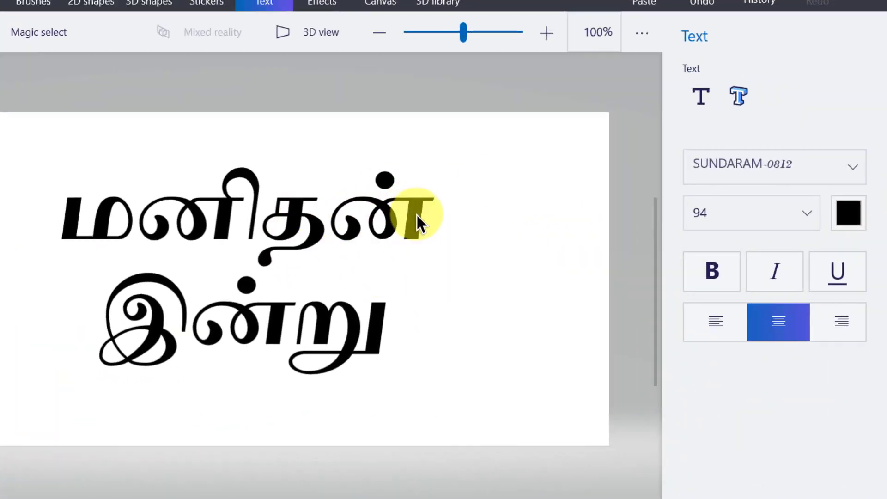
Turn on Transparent canvas in Paint 3D's canvas options to remove the white background.
right_click(439, 229)
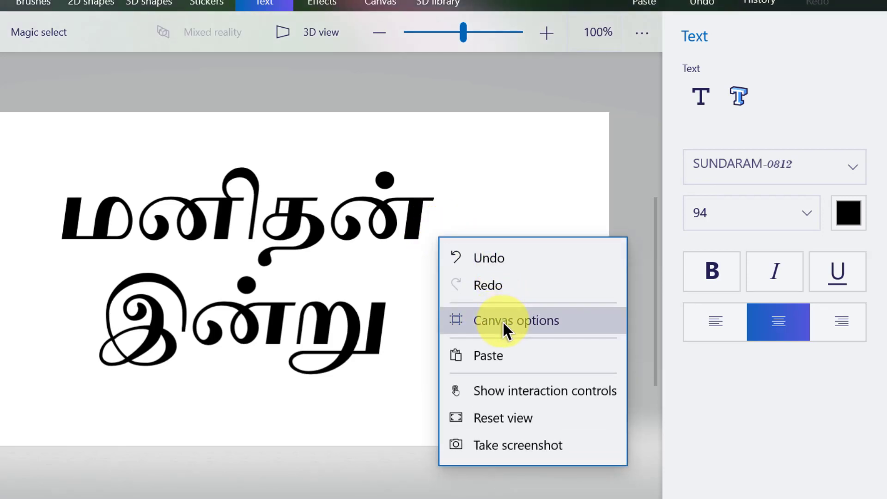
click(502, 321)
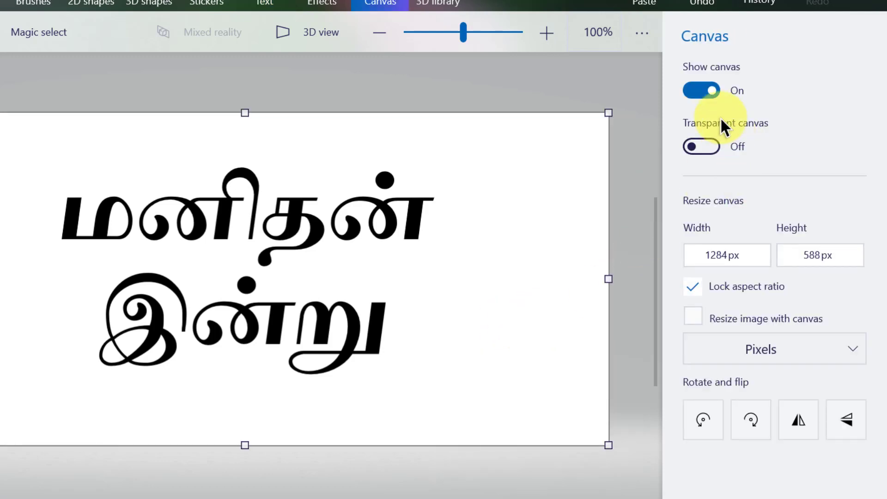
click(706, 145)
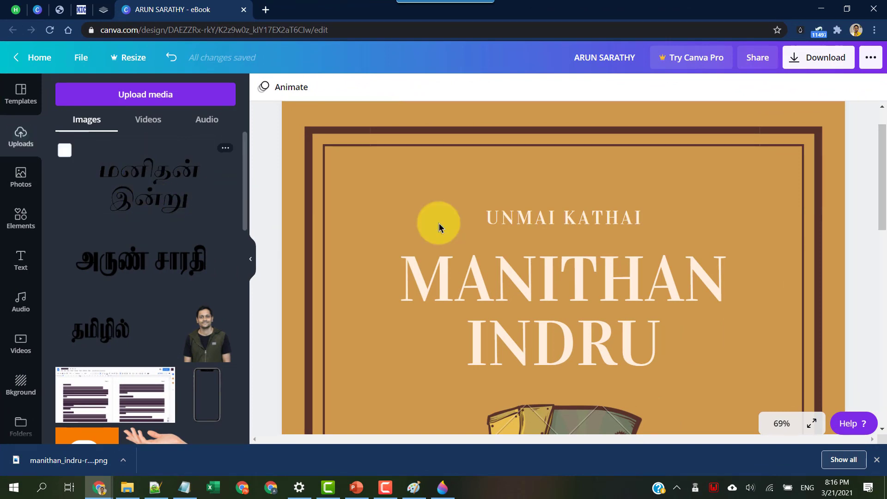
Delete the English MANITHAN INDRU text and move the uploaded Tamil title image beneath UNMAI KATHAI.
click(675, 301)
key(Delete)
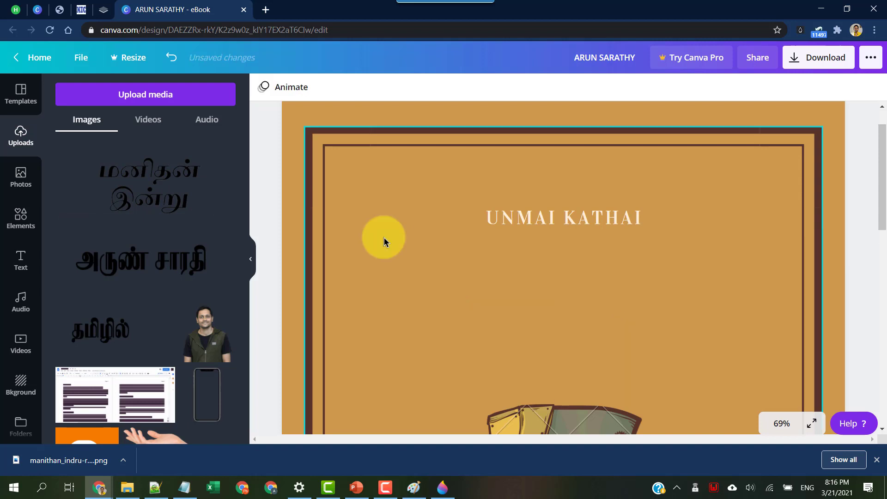
click(148, 188)
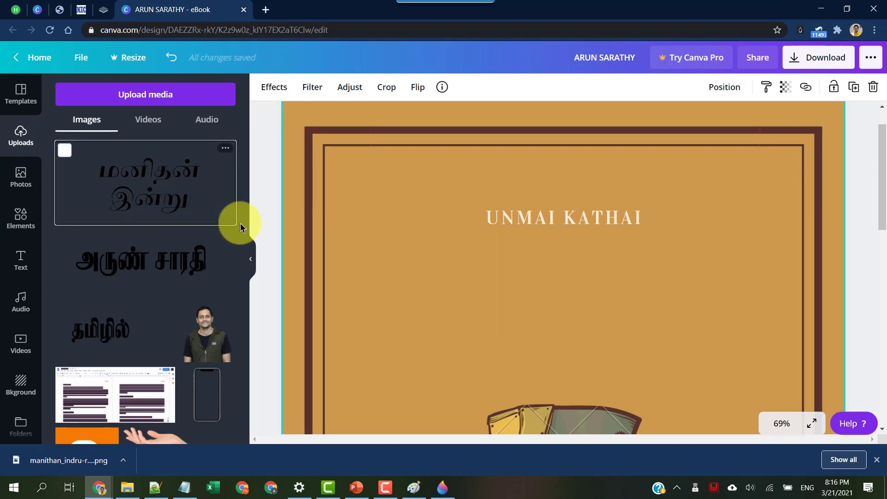
scroll(557, 297, down, 5)
drag(553, 334, 568, 192)
scroll(608, 338, up, 3)
scroll(608, 338, up, 3)
drag(560, 363, 558, 342)
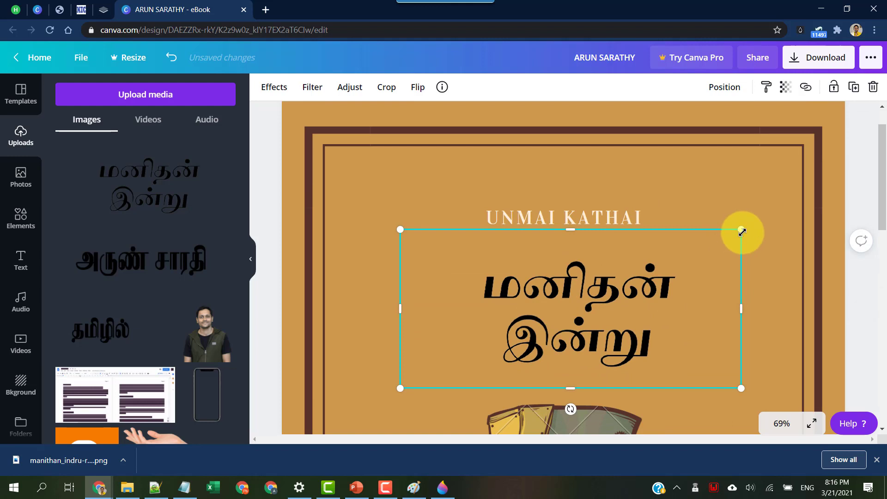
Enlarge the Tamil title image from both corners, nudge it into place, and review the cover.
drag(762, 217, 791, 205)
drag(401, 385, 327, 396)
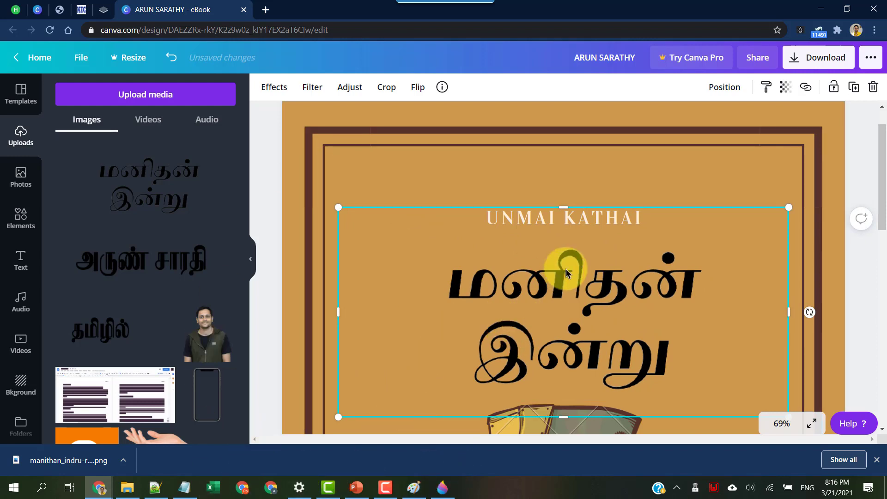
drag(567, 287, 557, 280)
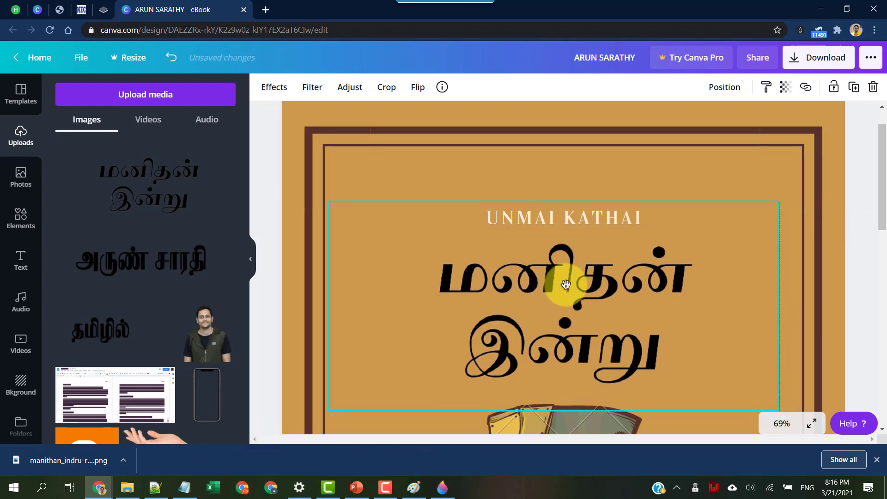
click(723, 168)
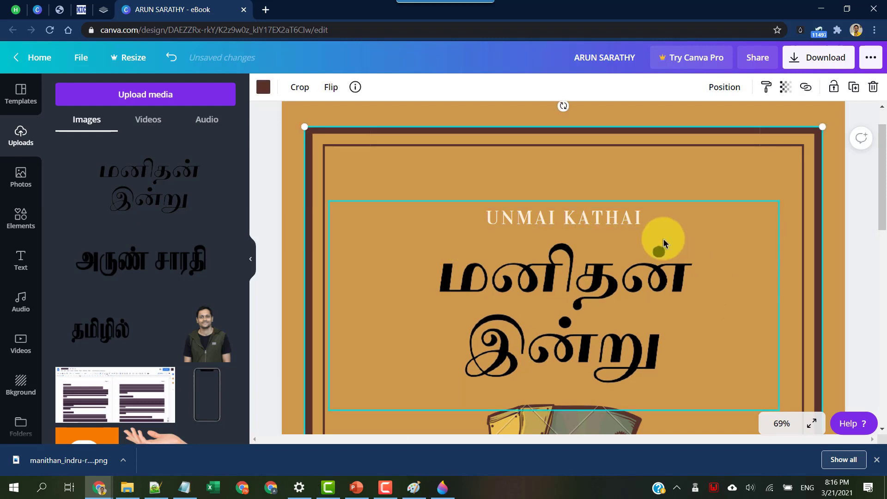
scroll(679, 263, down, 2)
scroll(537, 277, down, 3)
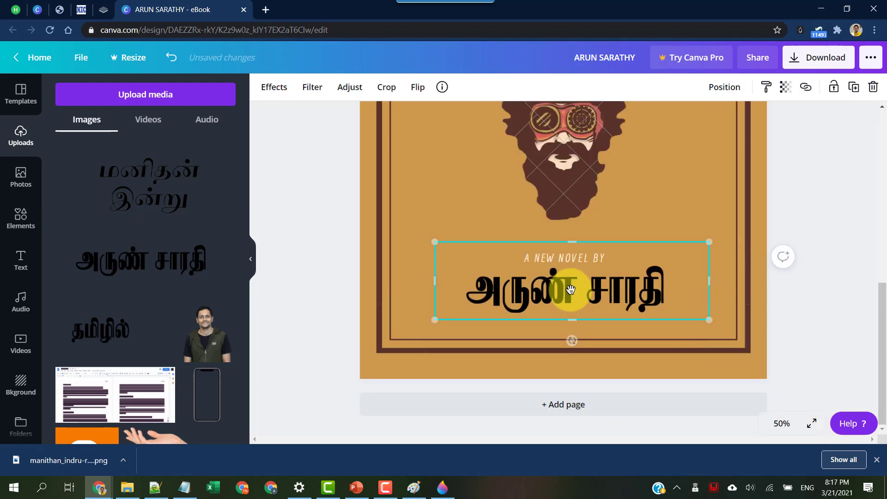
click(834, 252)
drag(881, 309, 877, 164)
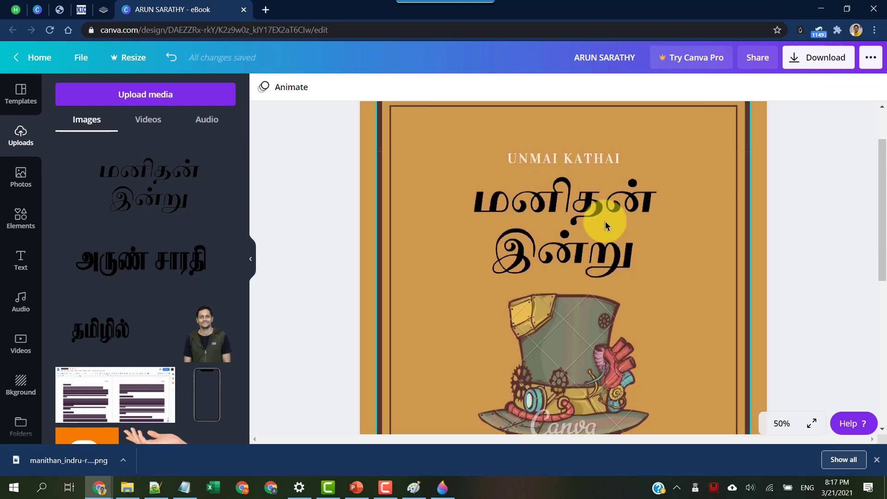
scroll(596, 235, up, 1)
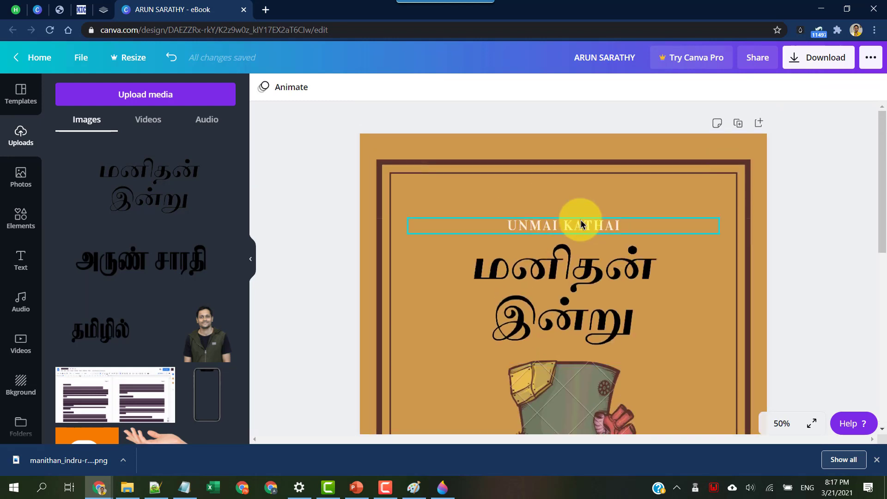
click(820, 57)
click(749, 138)
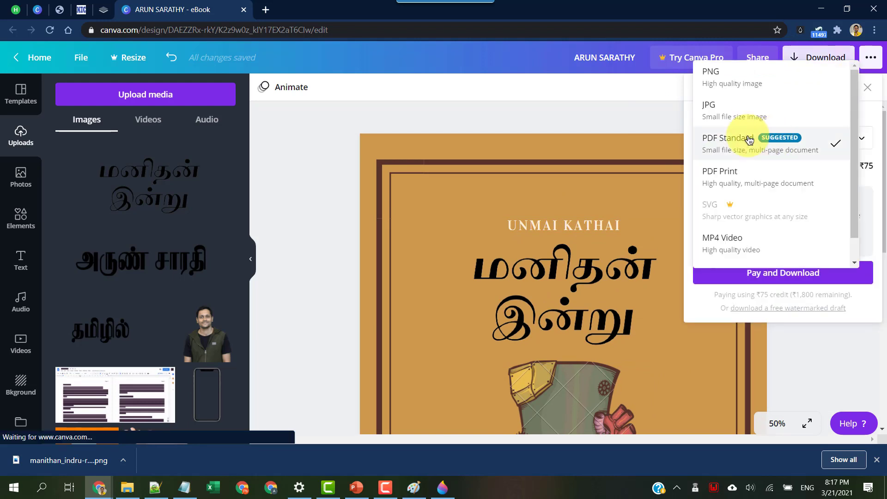
click(719, 107)
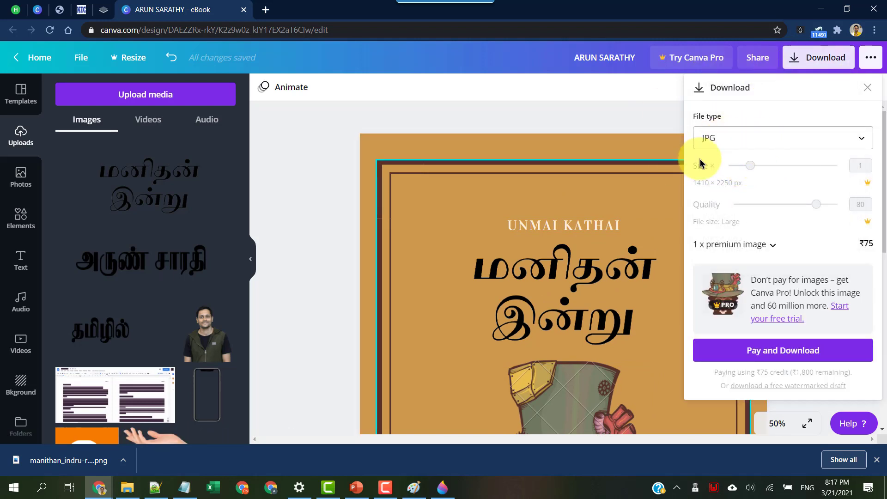
click(756, 141)
click(745, 144)
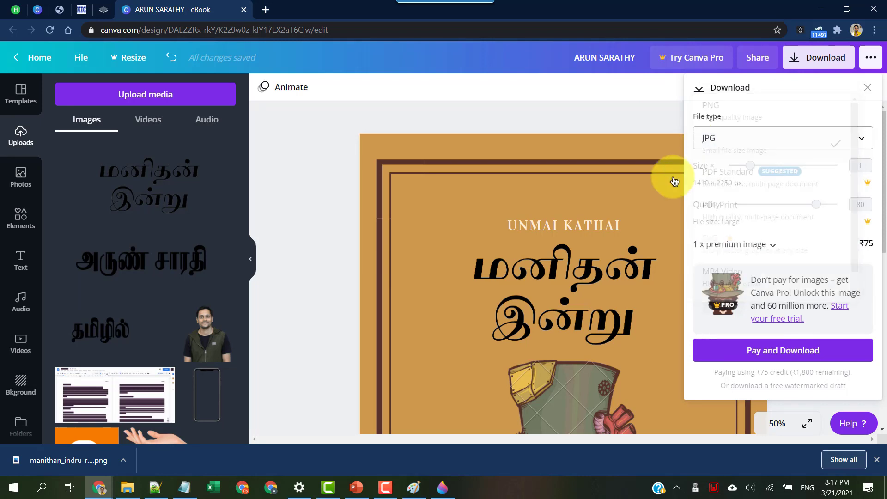
click(624, 119)
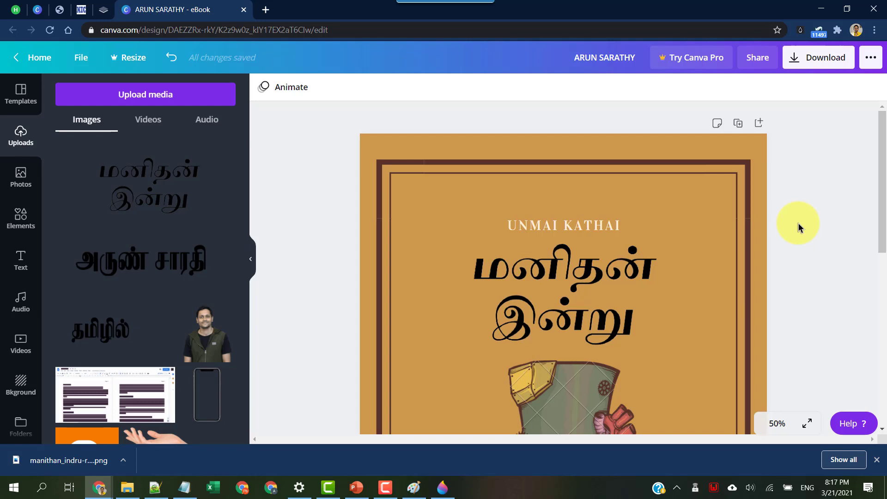